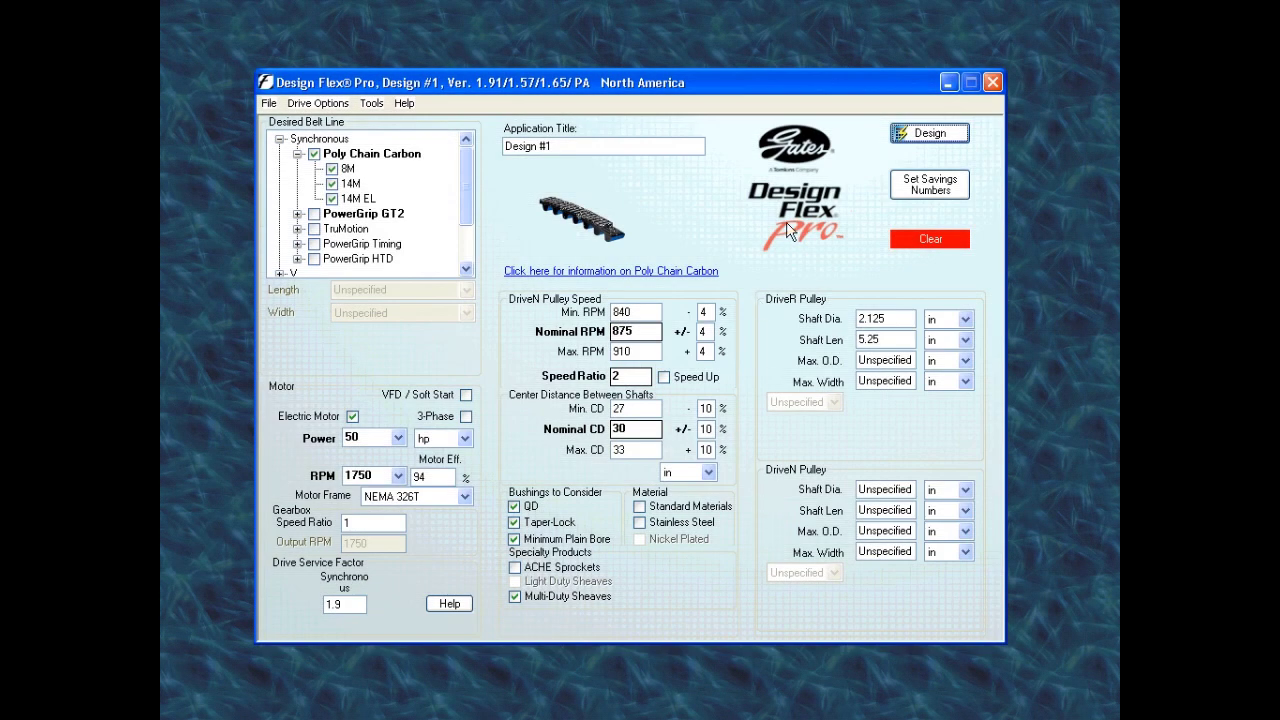
- Run the design to list 14 Poly Chain Carbon solutions for Design #1
{"action": "left_click", "coordinate": [928, 134]}
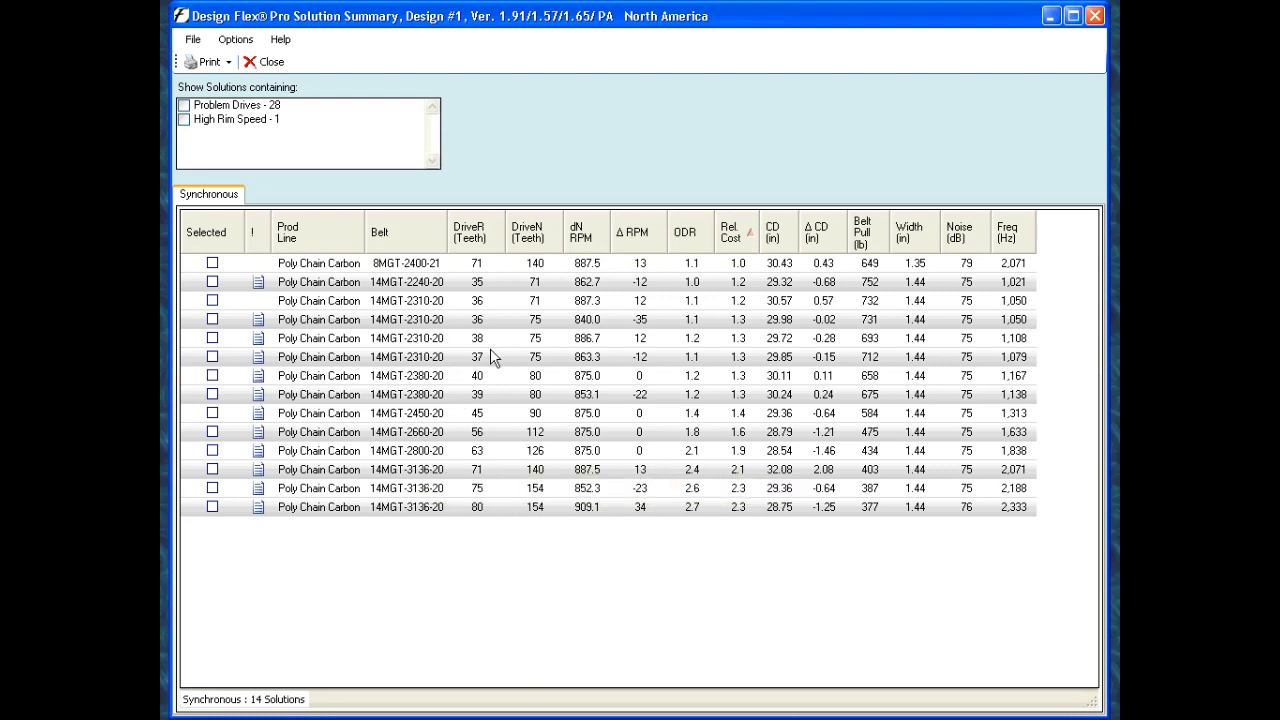
- Try sorting by Prod Line, Belt, DriveR, DriveN and dN RPM, ending sorted by Δ RPM
{"action": "mouse_move", "coordinate": [508, 383]}
{"action": "left_click", "coordinate": [329, 244]}
{"action": "left_click", "coordinate": [333, 241]}
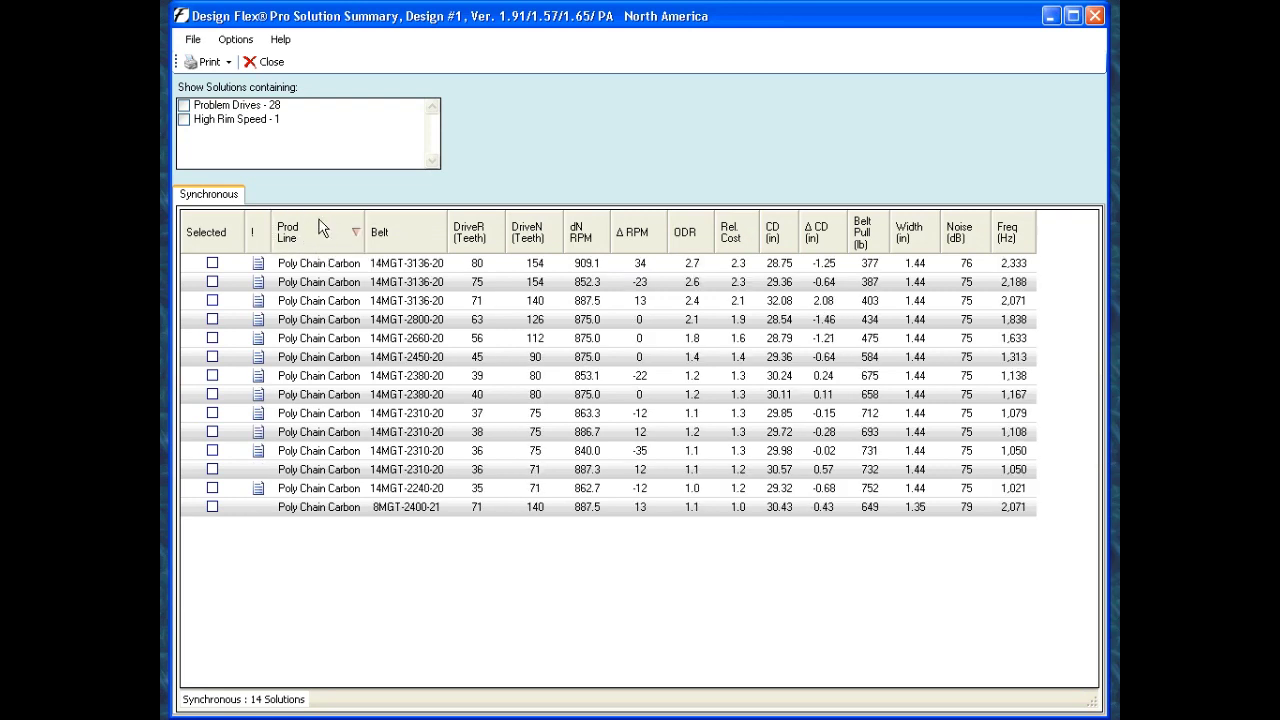
{"action": "left_click", "coordinate": [326, 236]}
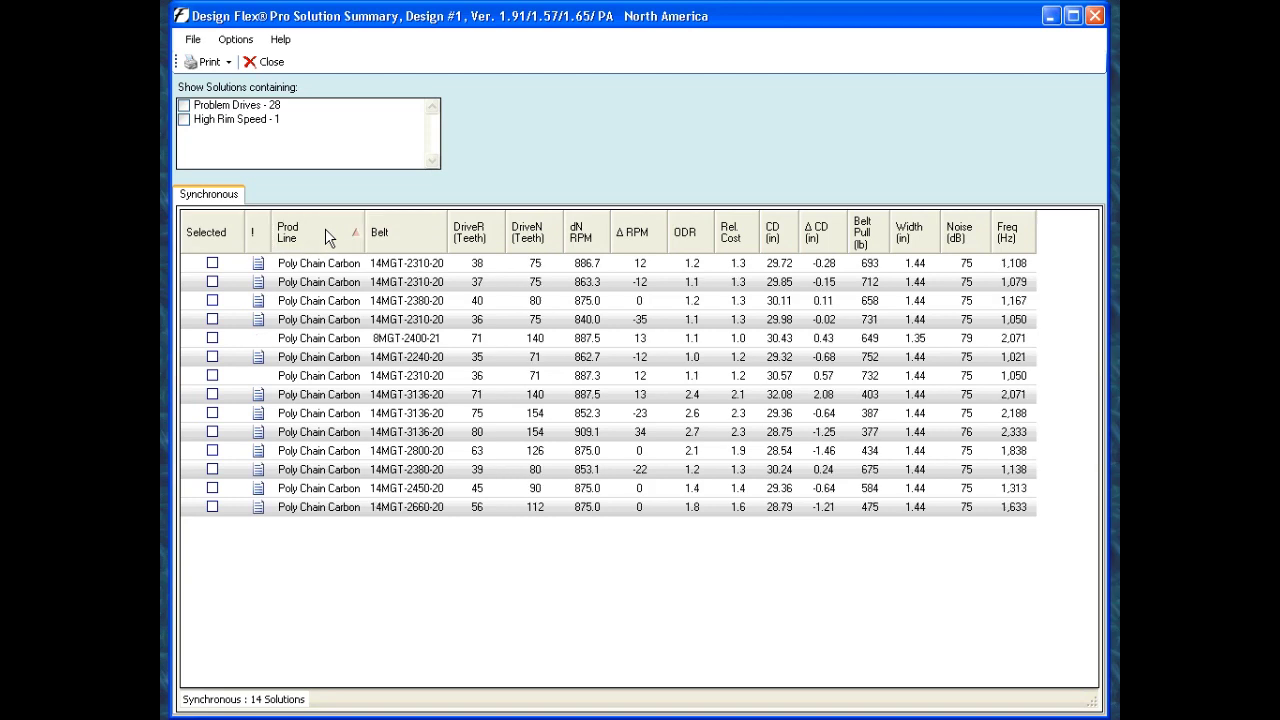
{"action": "left_click", "coordinate": [326, 236]}
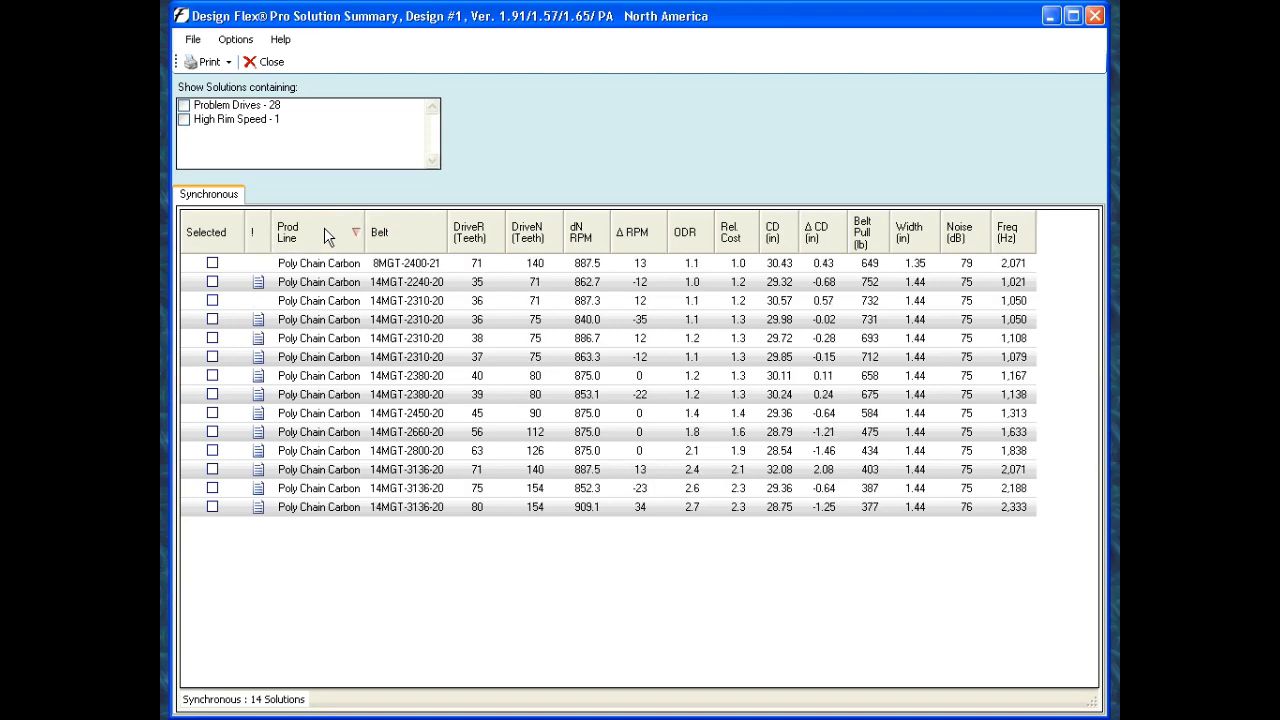
{"action": "left_click", "coordinate": [410, 232]}
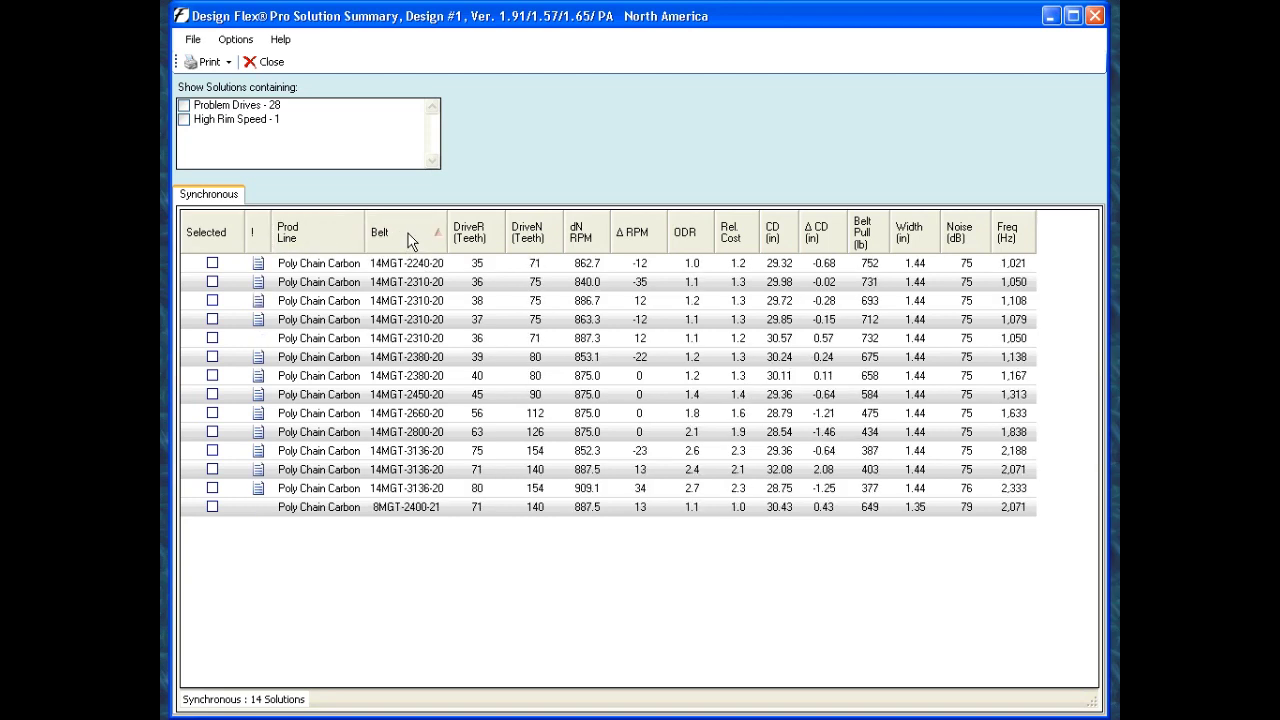
{"action": "left_click", "coordinate": [478, 235]}
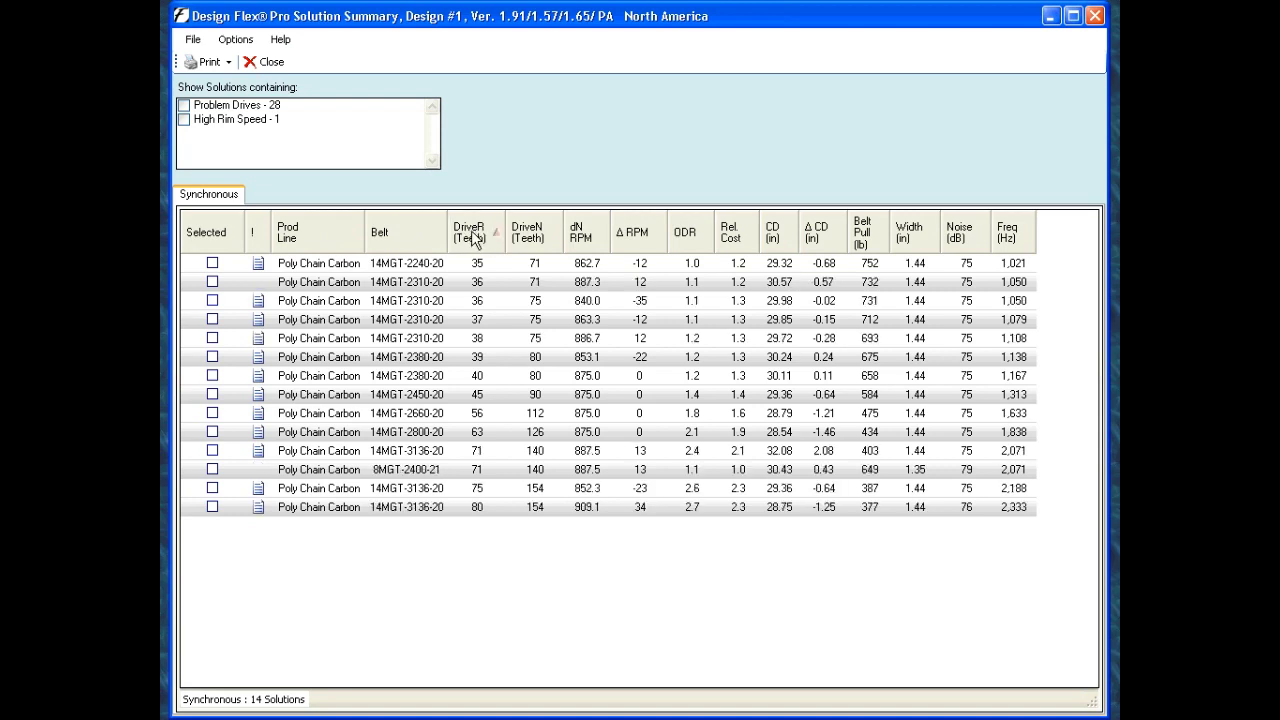
{"action": "left_click", "coordinate": [535, 236]}
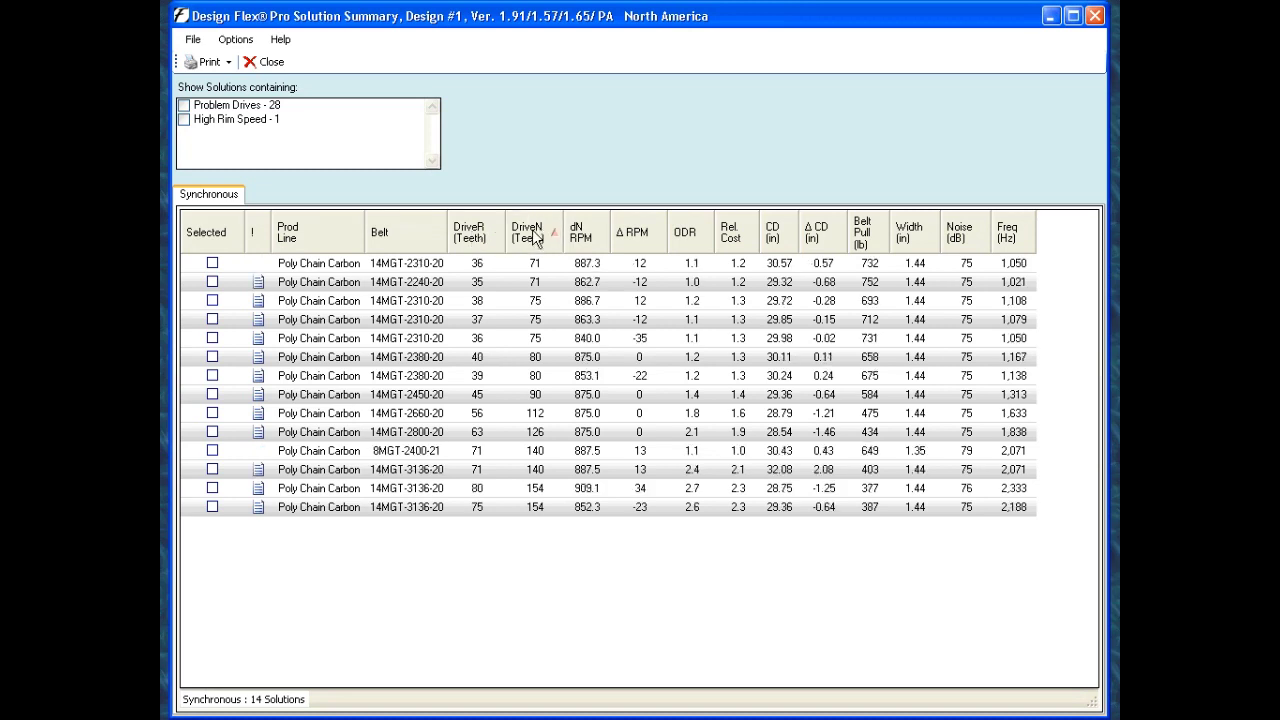
{"action": "left_click", "coordinate": [535, 236]}
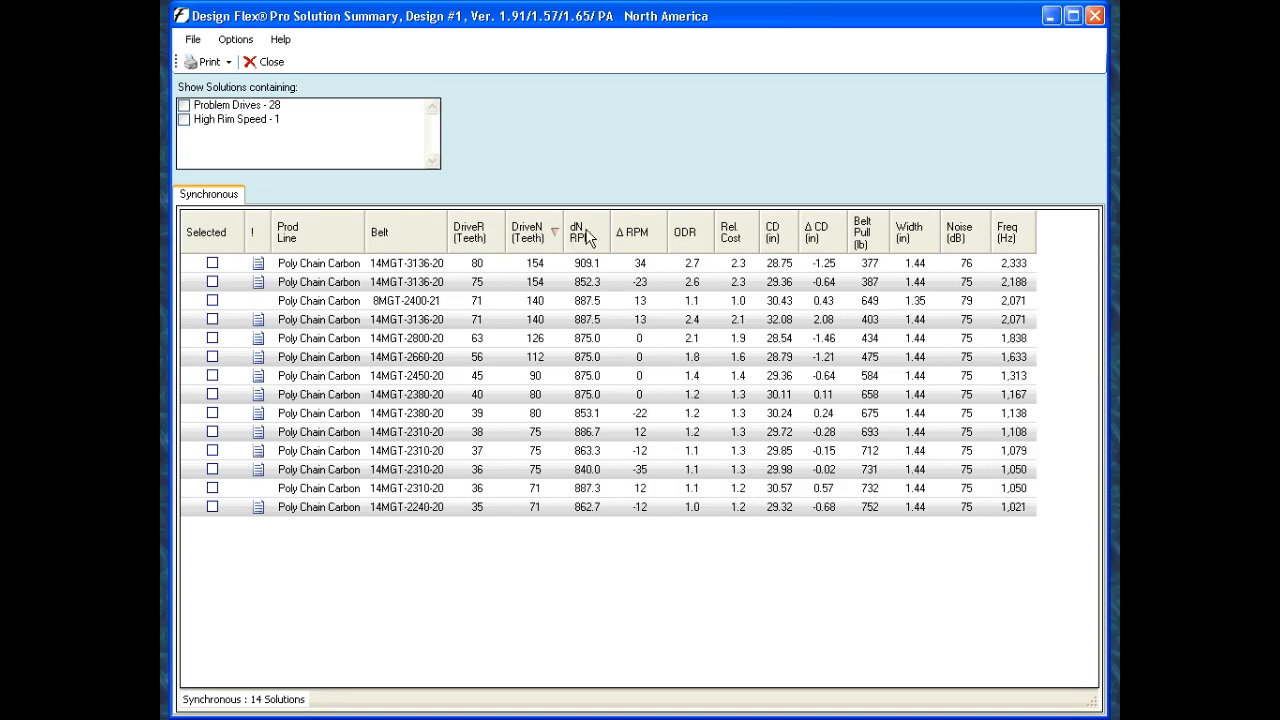
{"action": "left_click", "coordinate": [589, 236]}
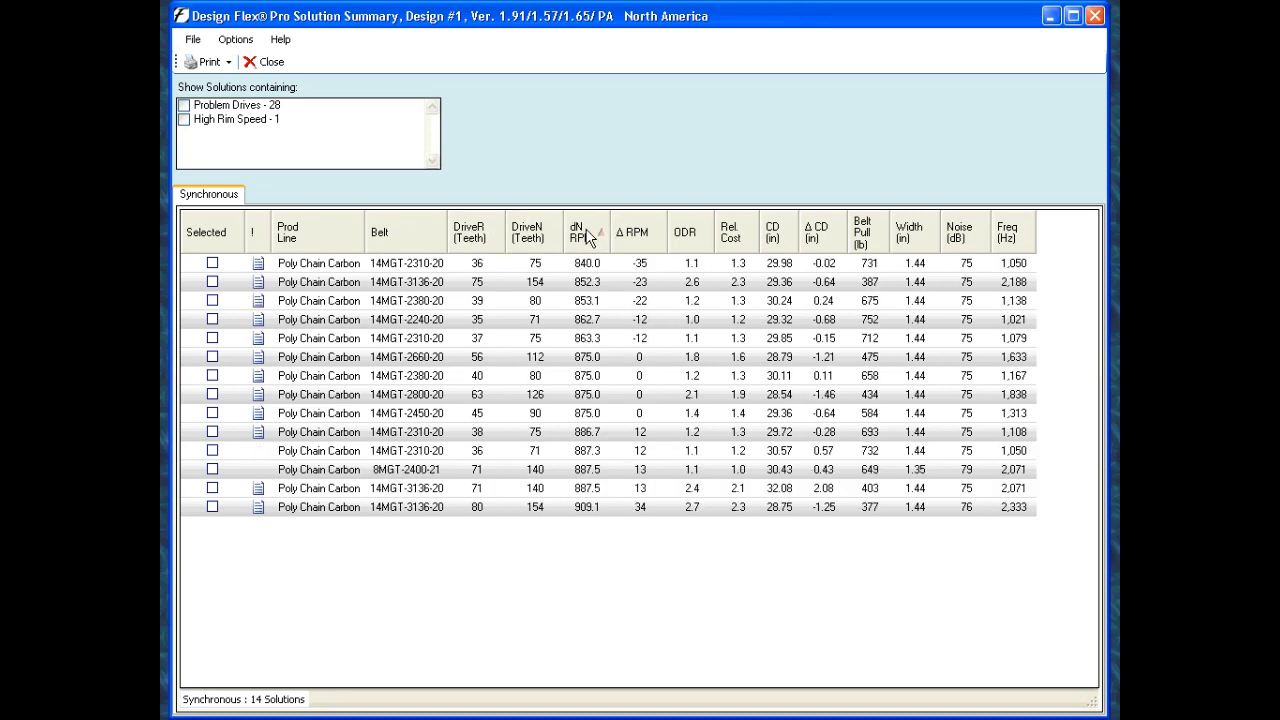
{"action": "left_click", "coordinate": [636, 238]}
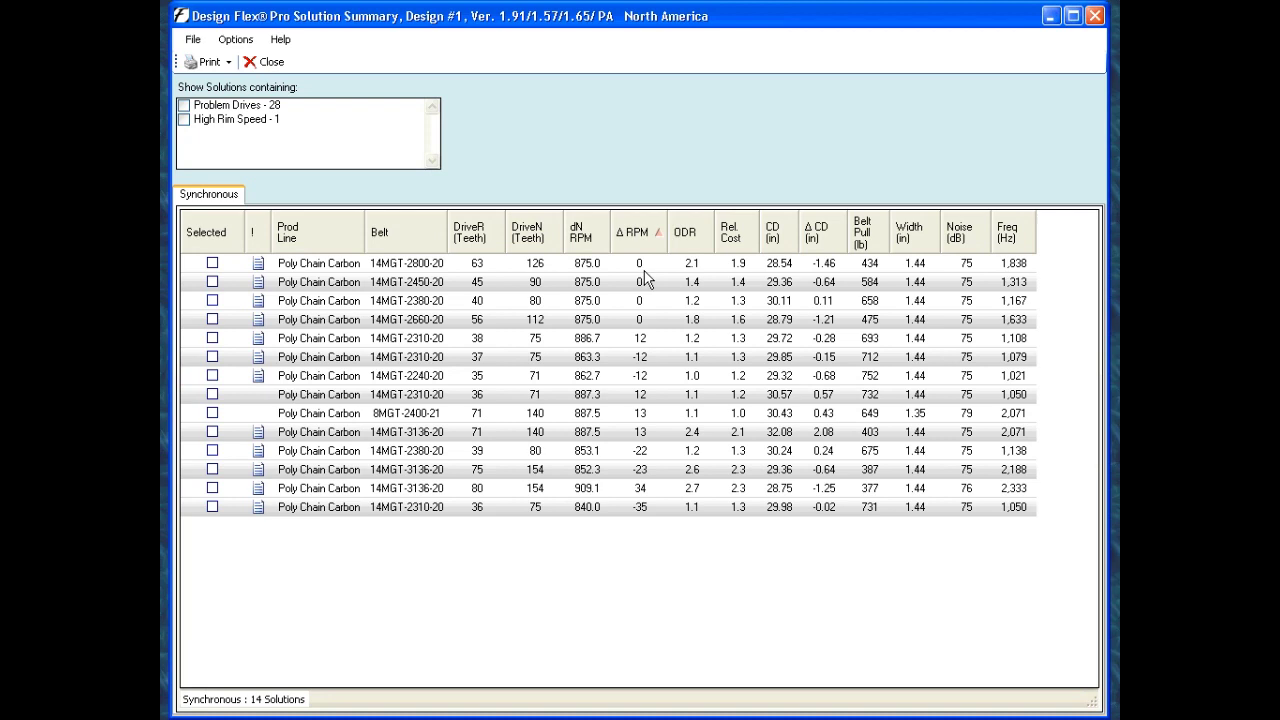
{"action": "mouse_move", "coordinate": [645, 279]}
{"action": "left_click", "coordinate": [693, 232]}
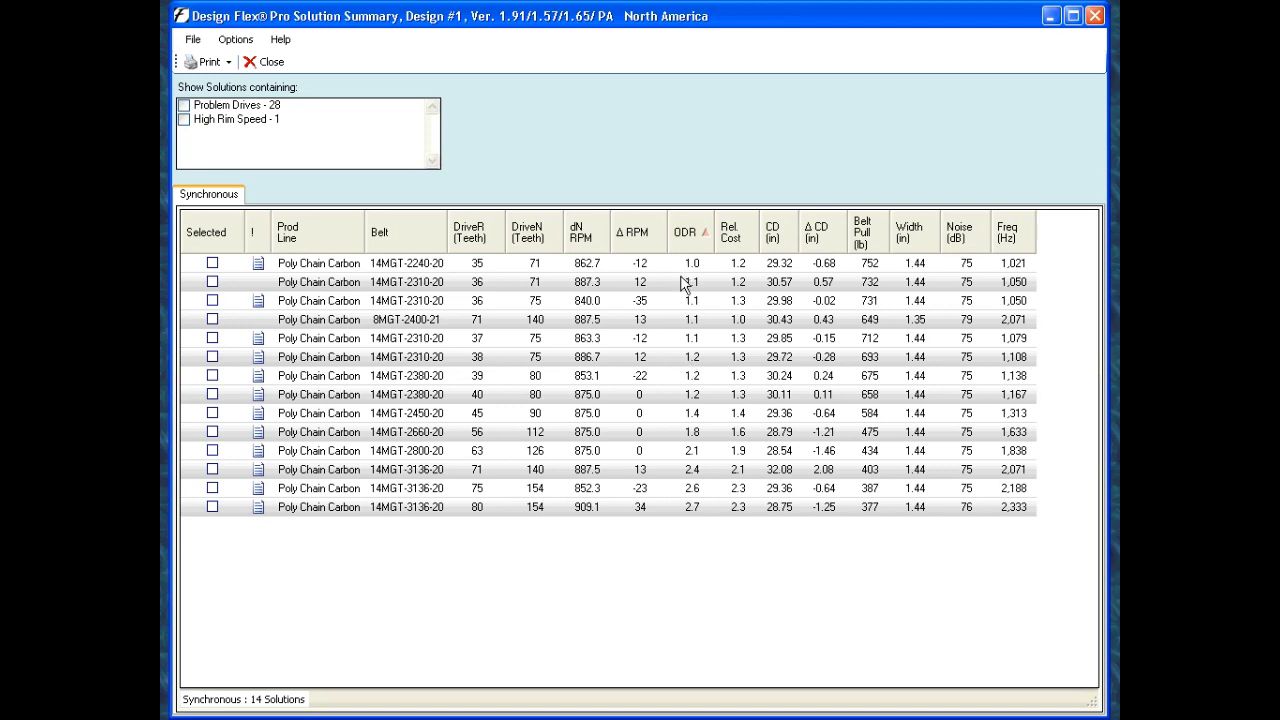
{"action": "left_click", "coordinate": [731, 236]}
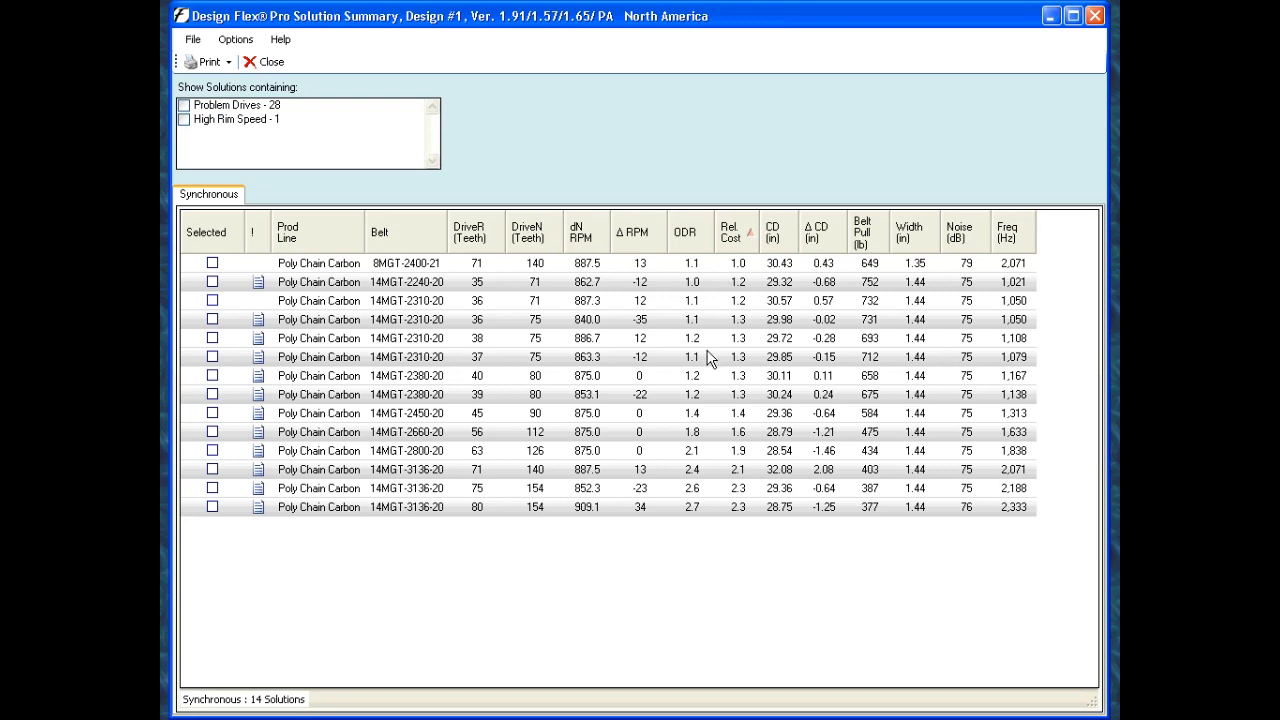
{"action": "left_click", "coordinate": [786, 238]}
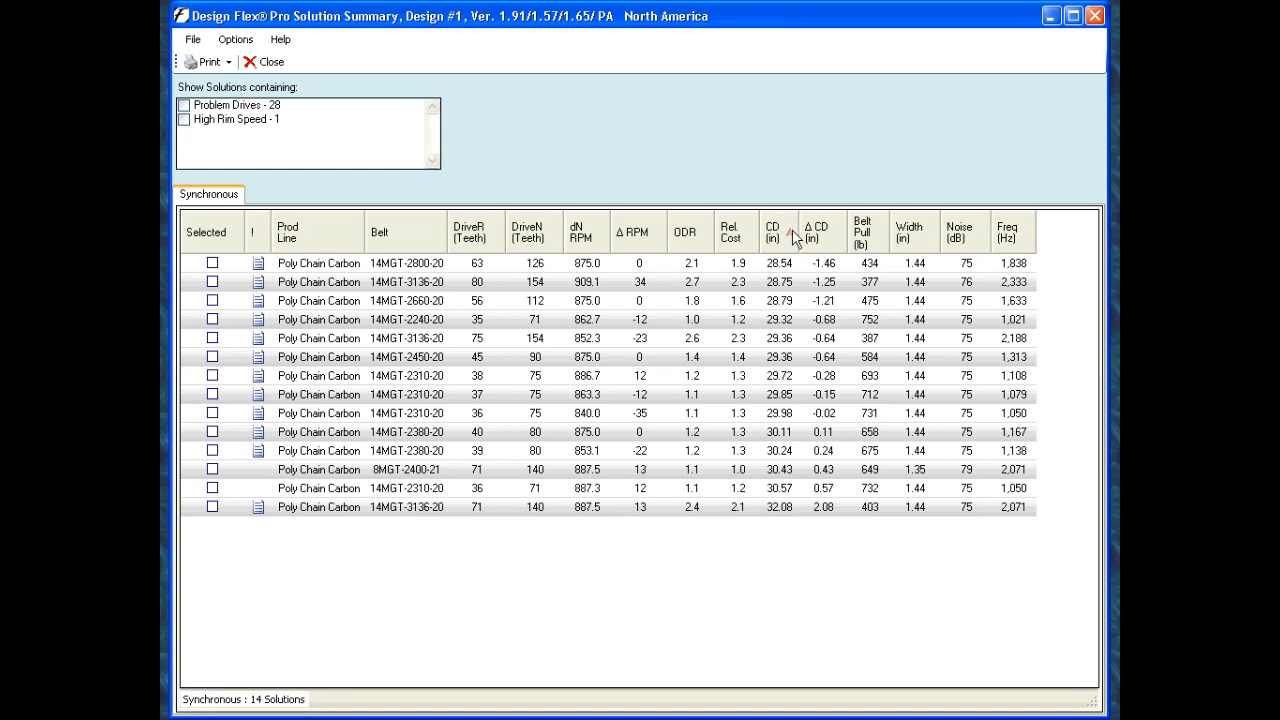
{"action": "left_click", "coordinate": [816, 236]}
{"action": "left_click", "coordinate": [786, 238]}
{"action": "left_click", "coordinate": [815, 236]}
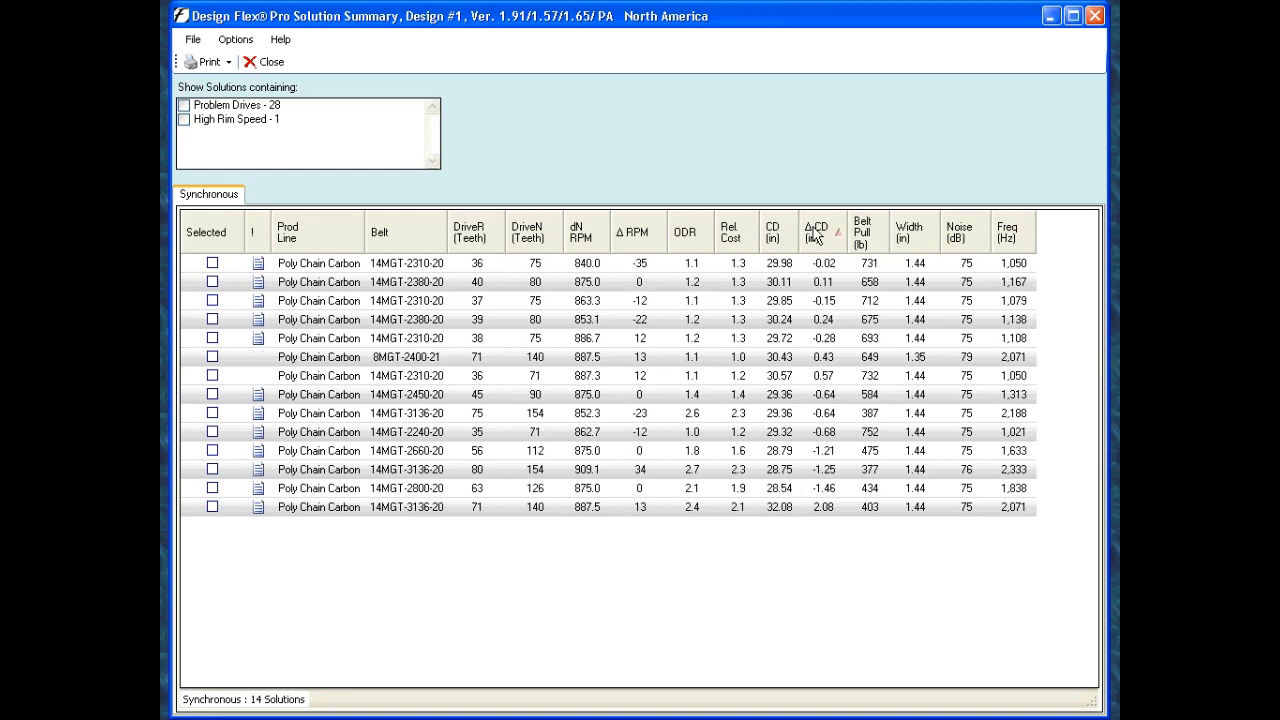
{"action": "left_click", "coordinate": [877, 232]}
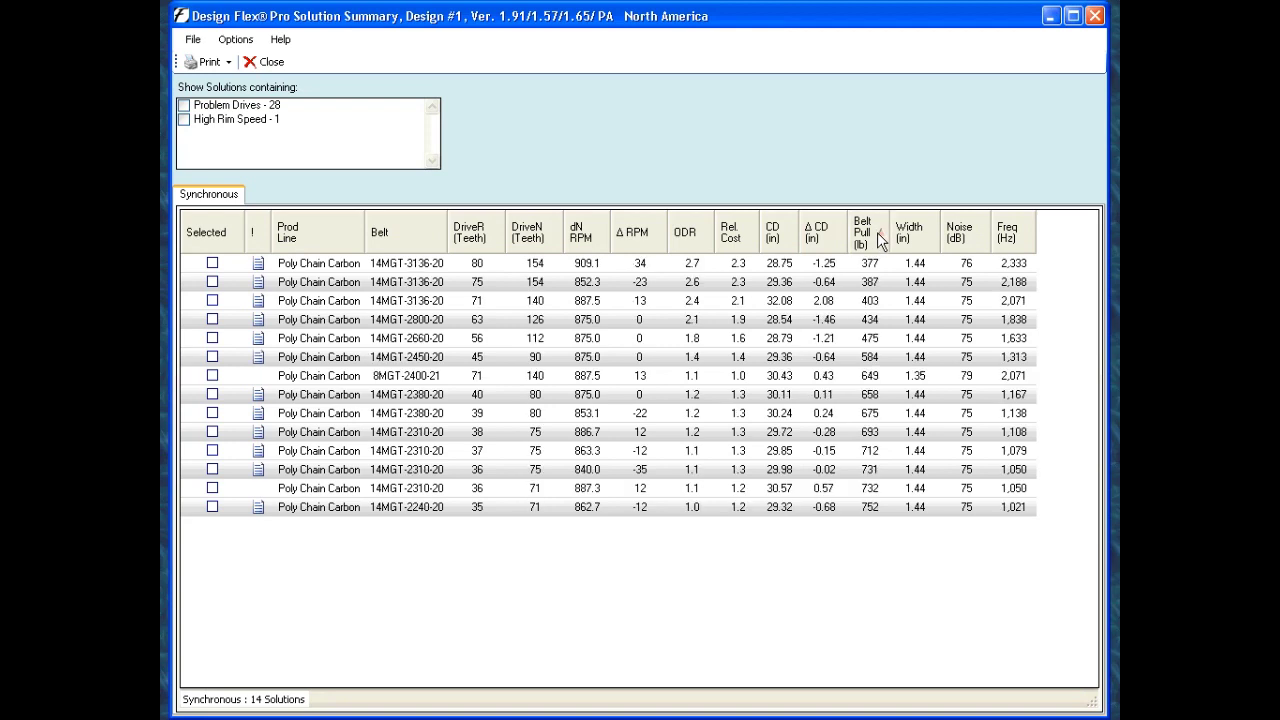
{"action": "left_click", "coordinate": [918, 232]}
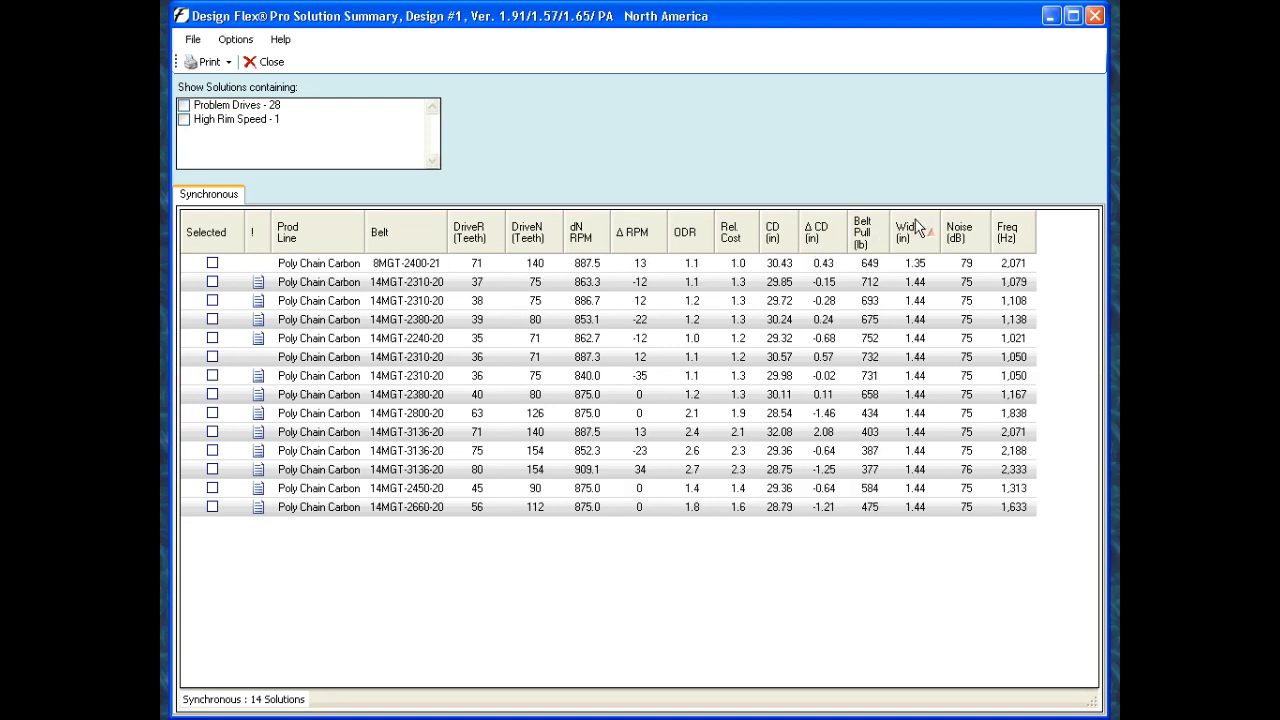
{"action": "left_click", "coordinate": [960, 233]}
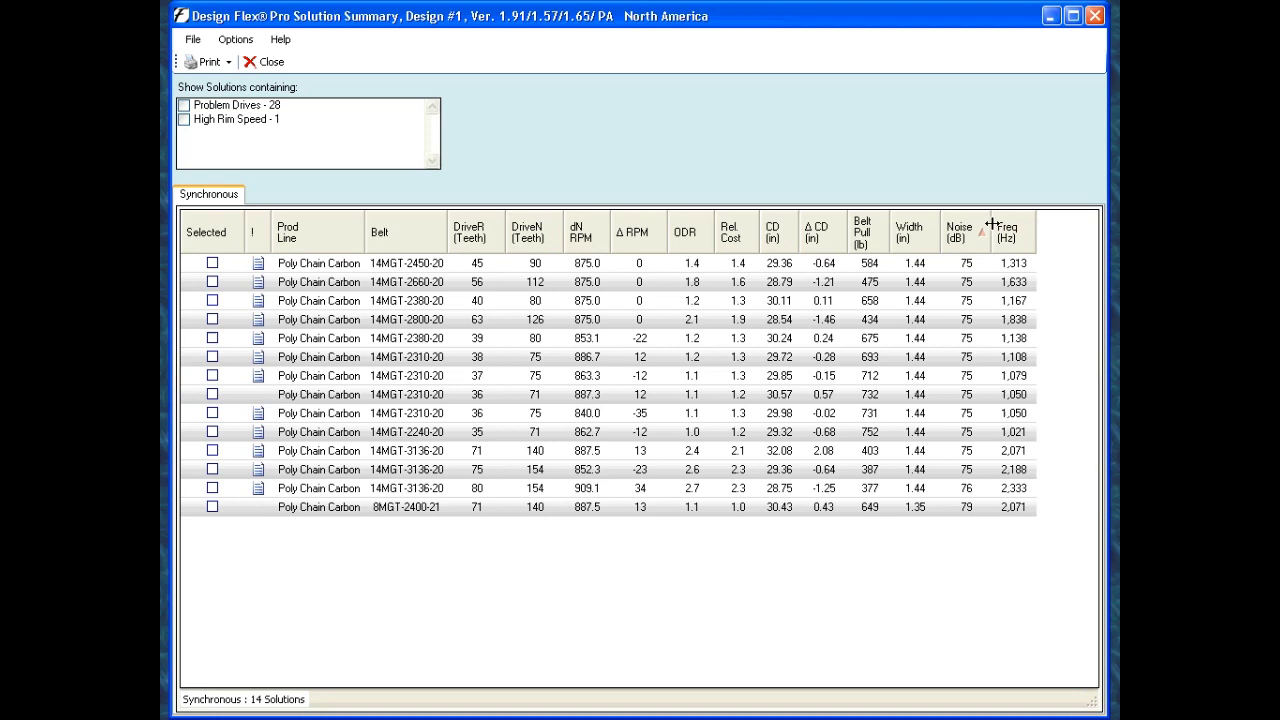
{"action": "left_click", "coordinate": [1007, 234]}
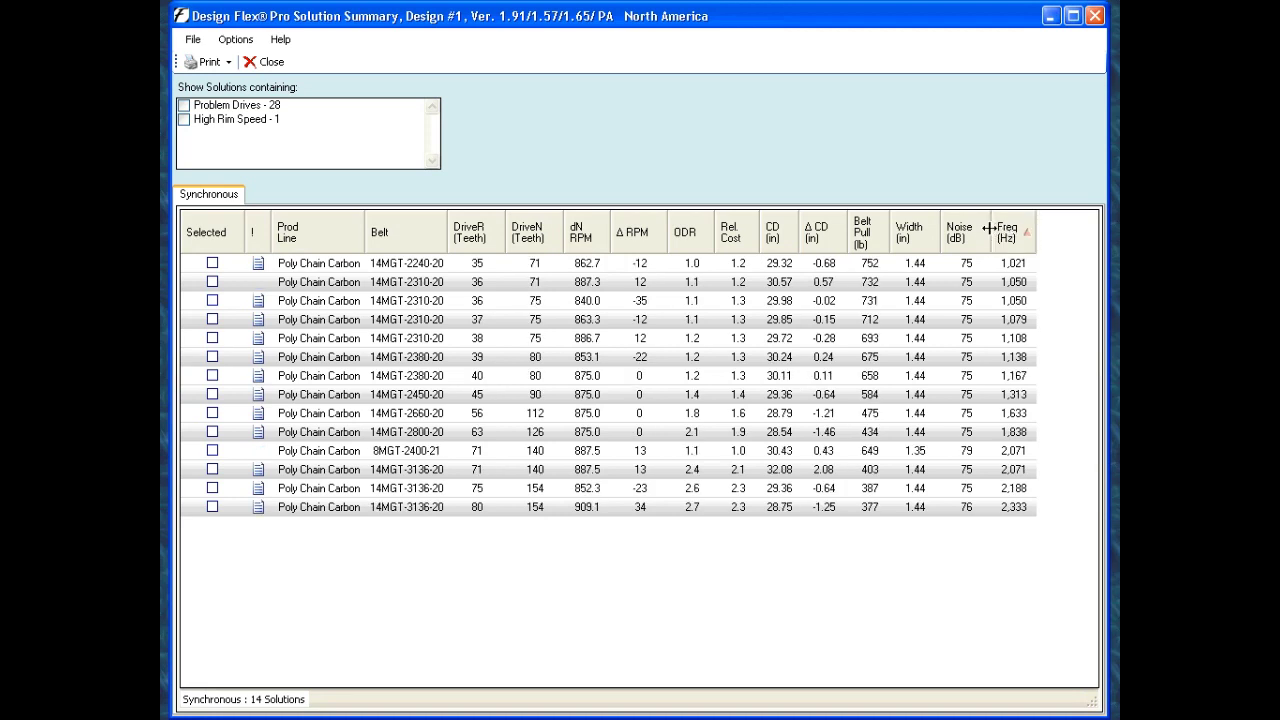
{"action": "mouse_move", "coordinate": [668, 330]}
{"action": "left_click", "coordinate": [641, 237]}
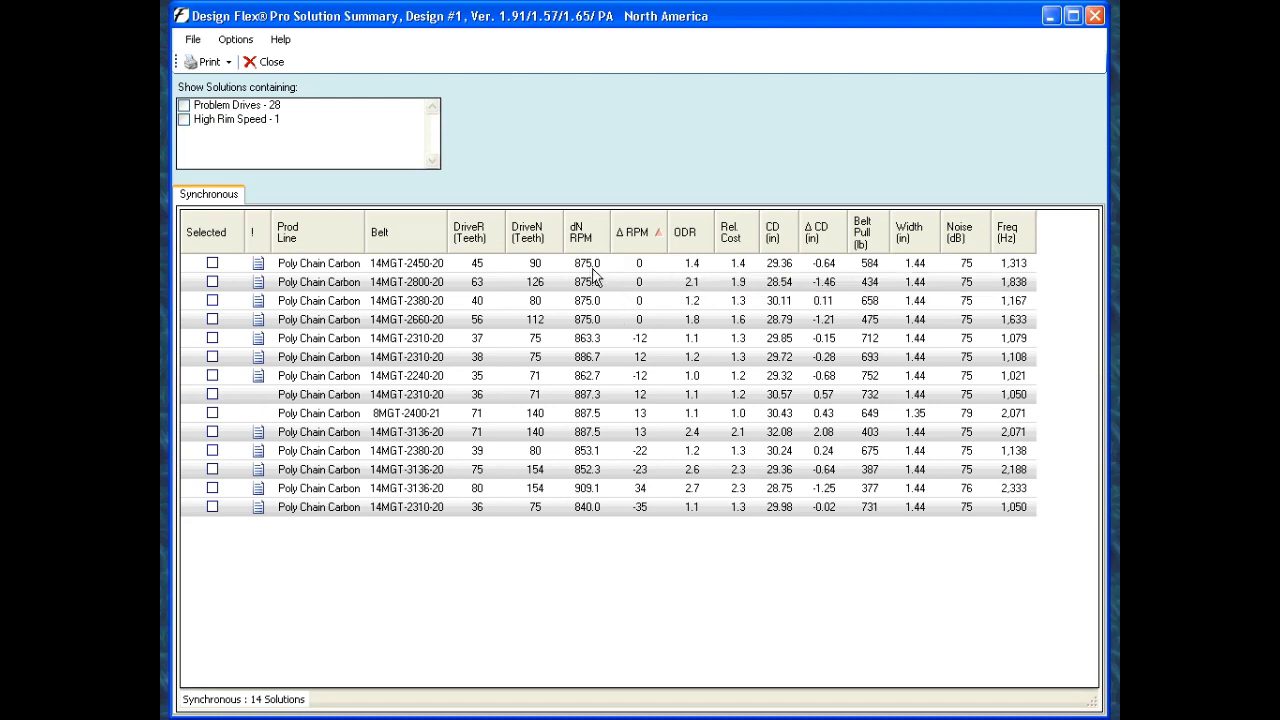
- Open the Drive Detail Report for the top 14MGT-2450-20 solution
{"action": "mouse_move", "coordinate": [601, 273]}
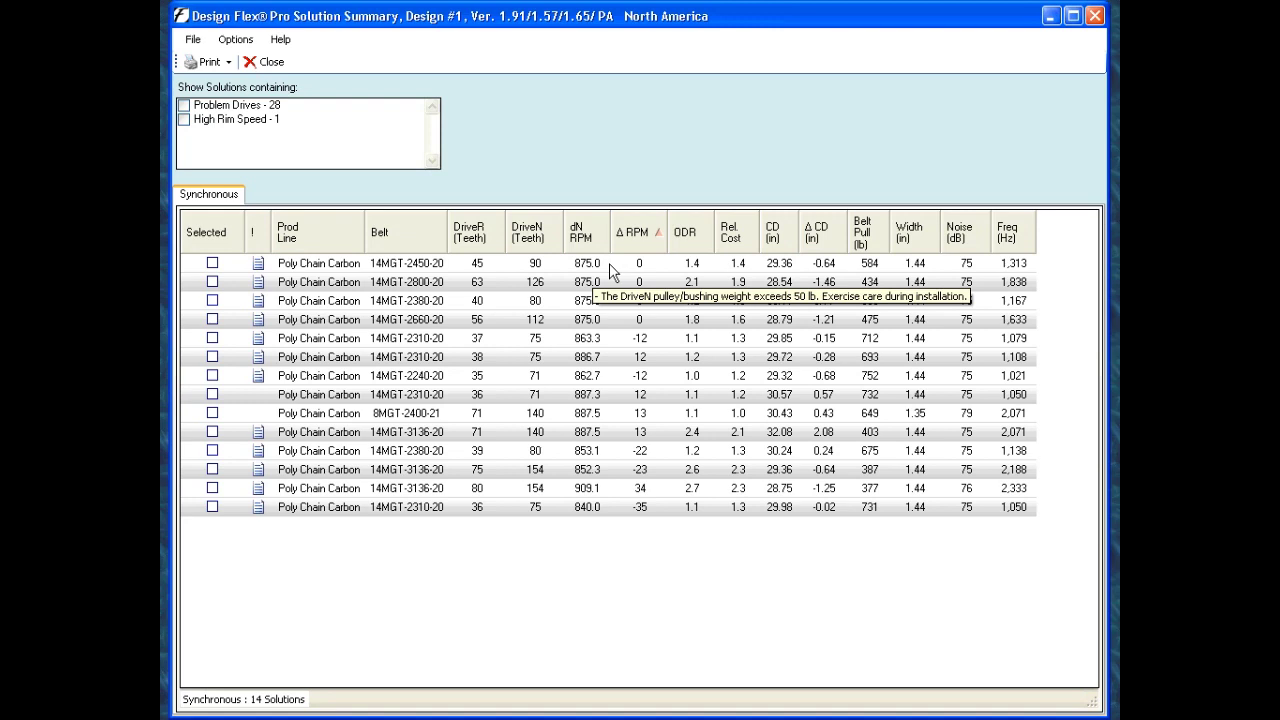
{"action": "left_click", "coordinate": [609, 263]}
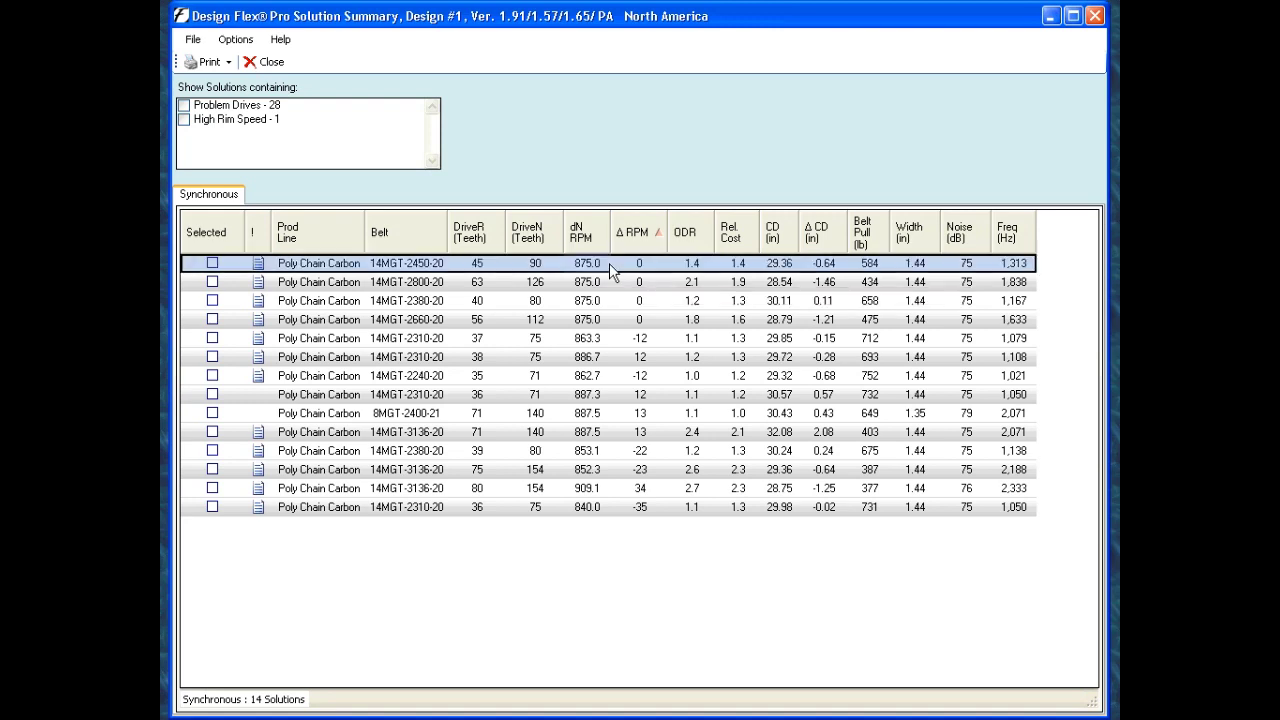
{"action": "double_click", "coordinate": [359, 263]}
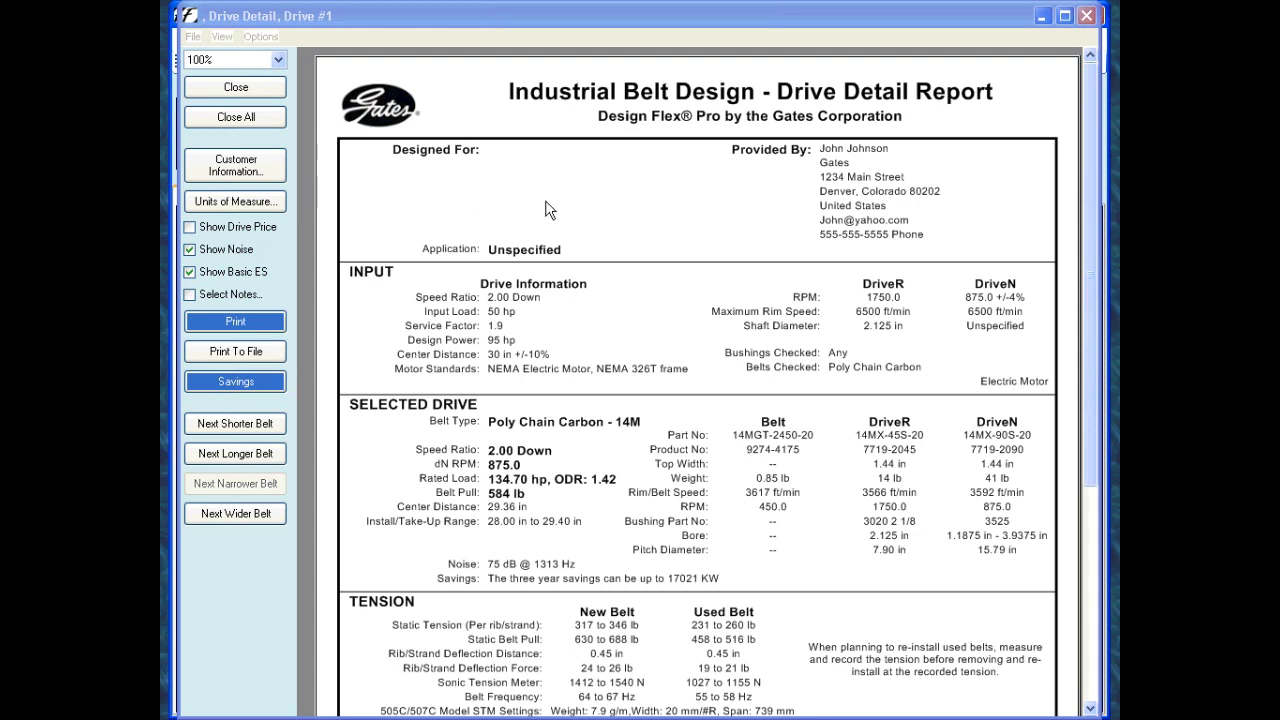
- Open the Customer Information dialog from the Drive Detail window
{"action": "left_click", "coordinate": [247, 170]}
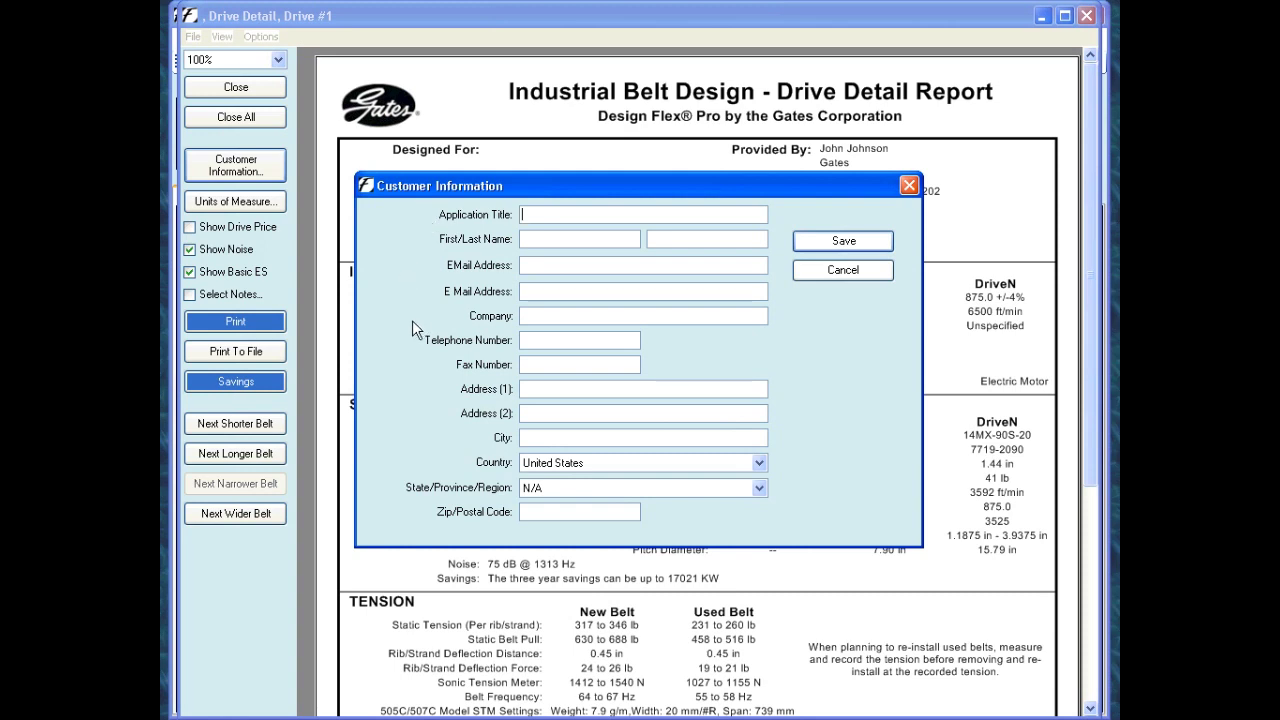
- Cancel the Customer Information dialog, leaving Drive #1's report showing
{"action": "left_click", "coordinate": [829, 271]}
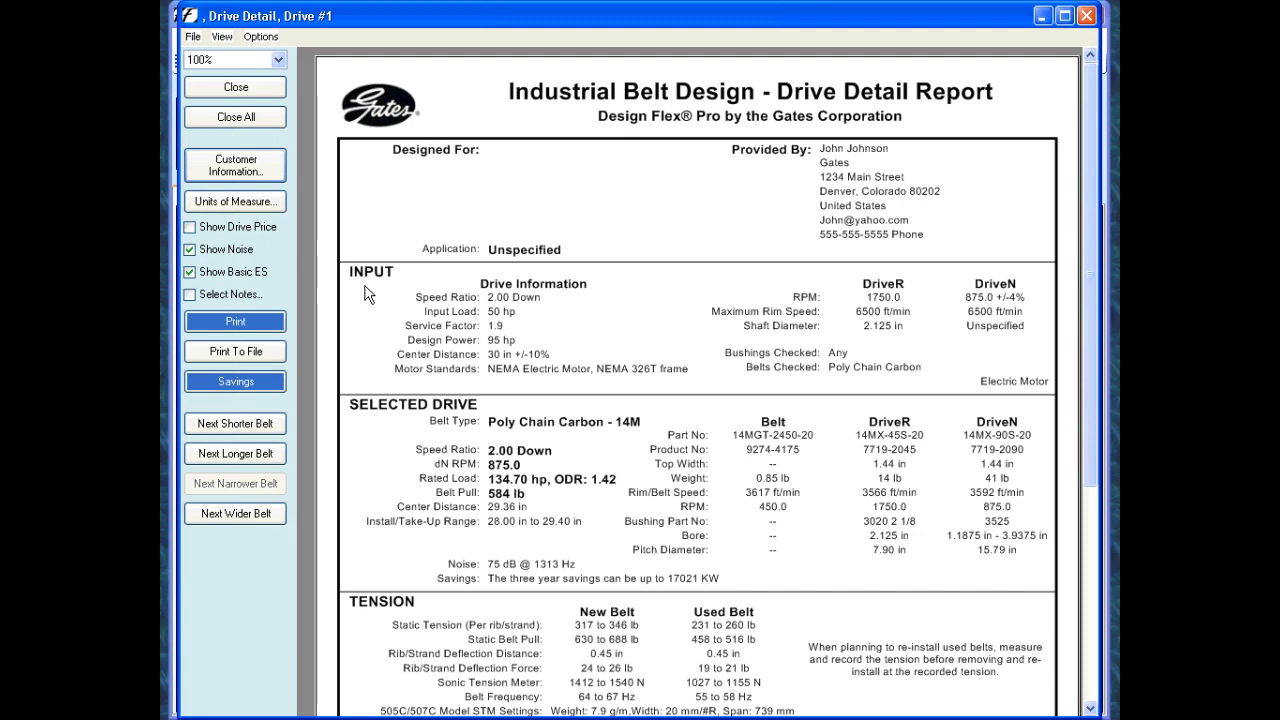
- Scroll through Drive #1's detail report, then close all windows back to Design #1
{"action": "left_click_drag", "start_coordinate": [1092, 274], "coordinate": [1090, 376]}
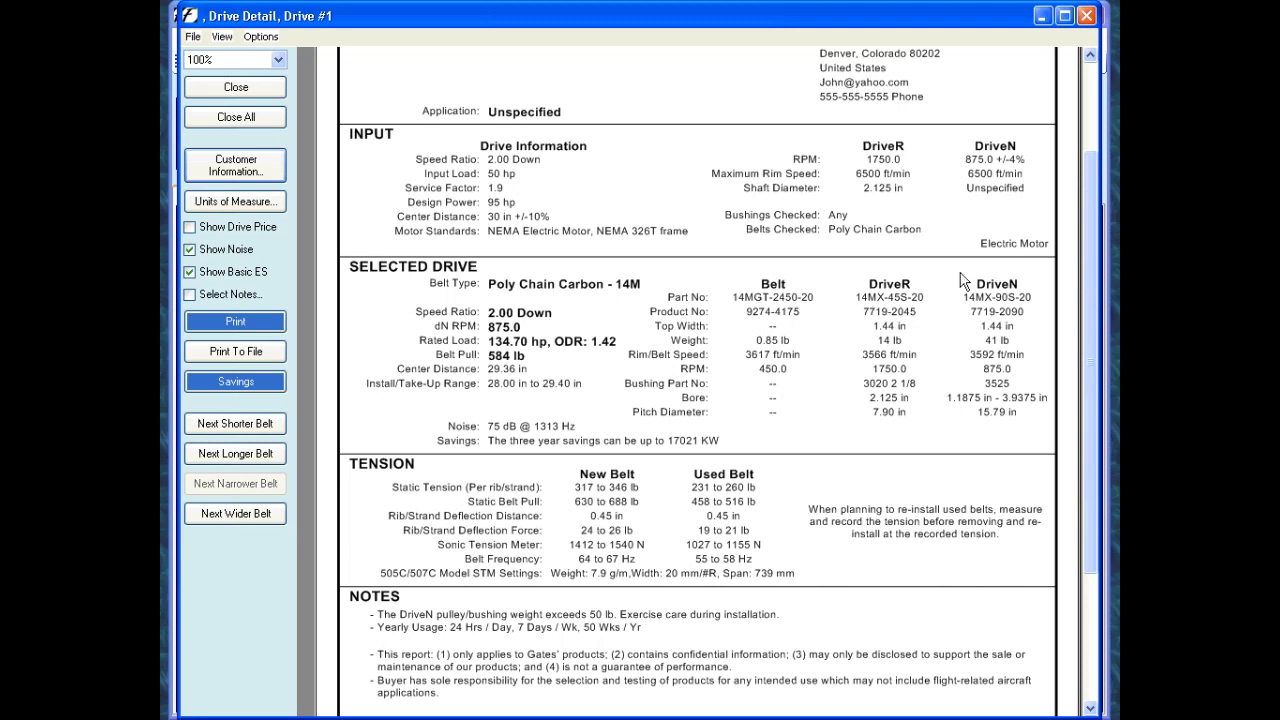
{"action": "scroll", "coordinate": [390, 445], "scroll_direction": "down", "scroll_amount": 3}
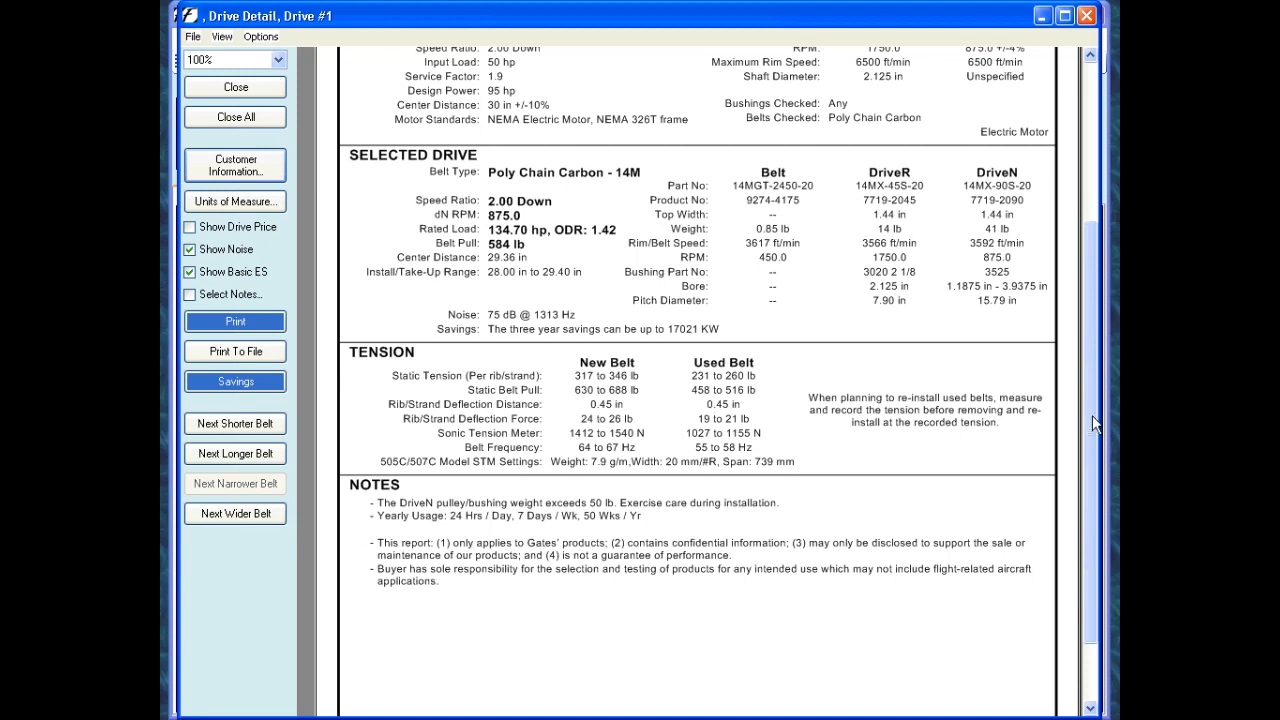
{"action": "scroll", "coordinate": [1095, 424], "scroll_direction": "up", "scroll_amount": 4}
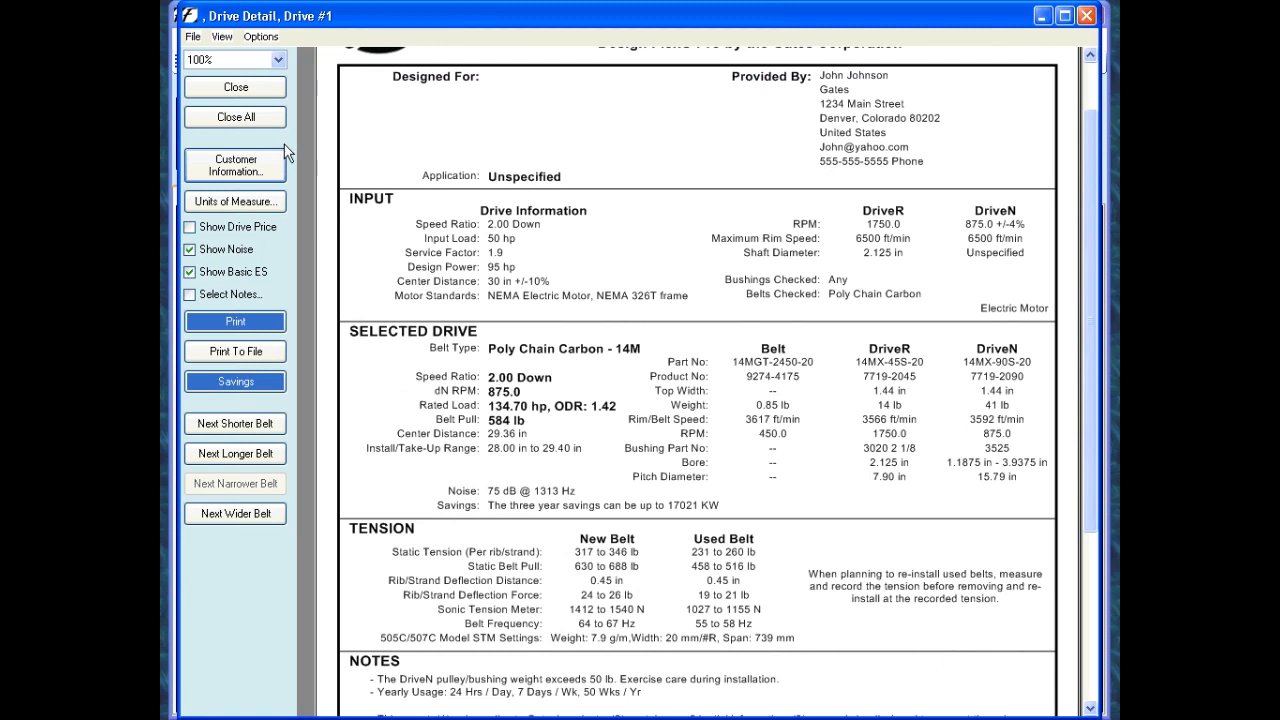
{"action": "left_click", "coordinate": [236, 118]}
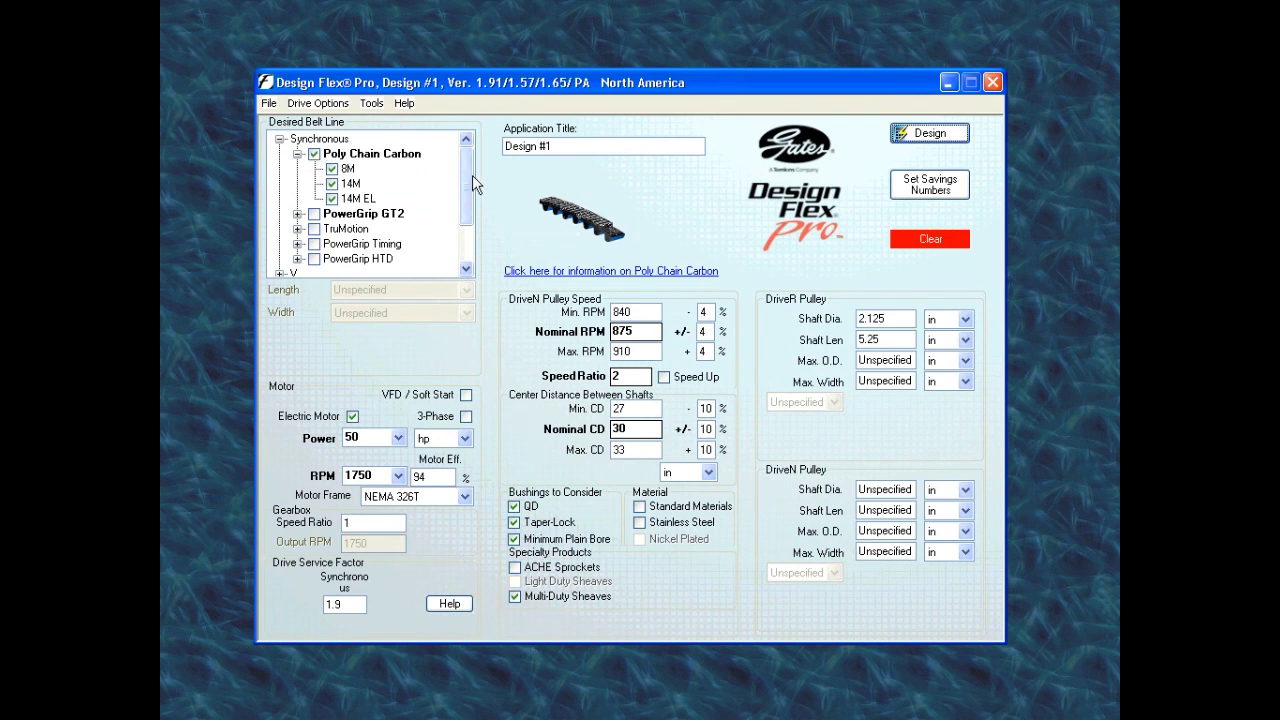
- Swap Poly Chain Carbon for Super HC 5VX in the belt selection
{"action": "left_click", "coordinate": [314, 155]}
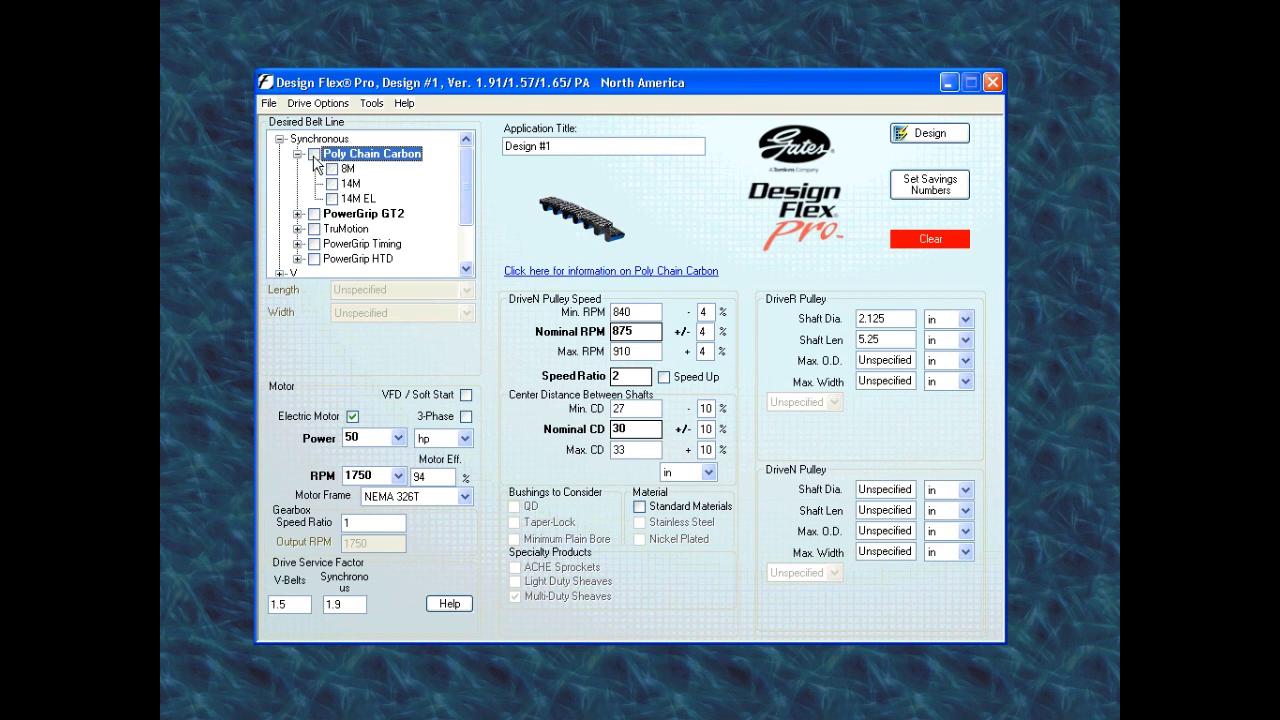
{"action": "left_click", "coordinate": [297, 155]}
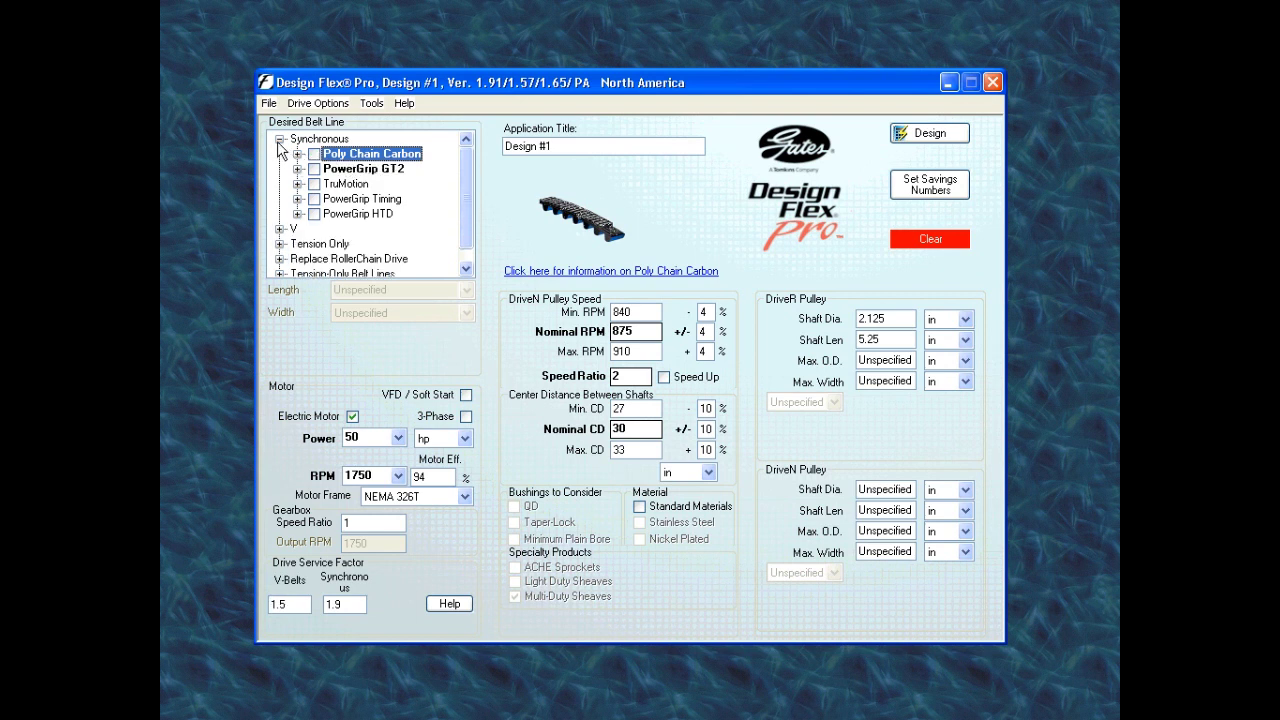
{"action": "left_click", "coordinate": [280, 139]}
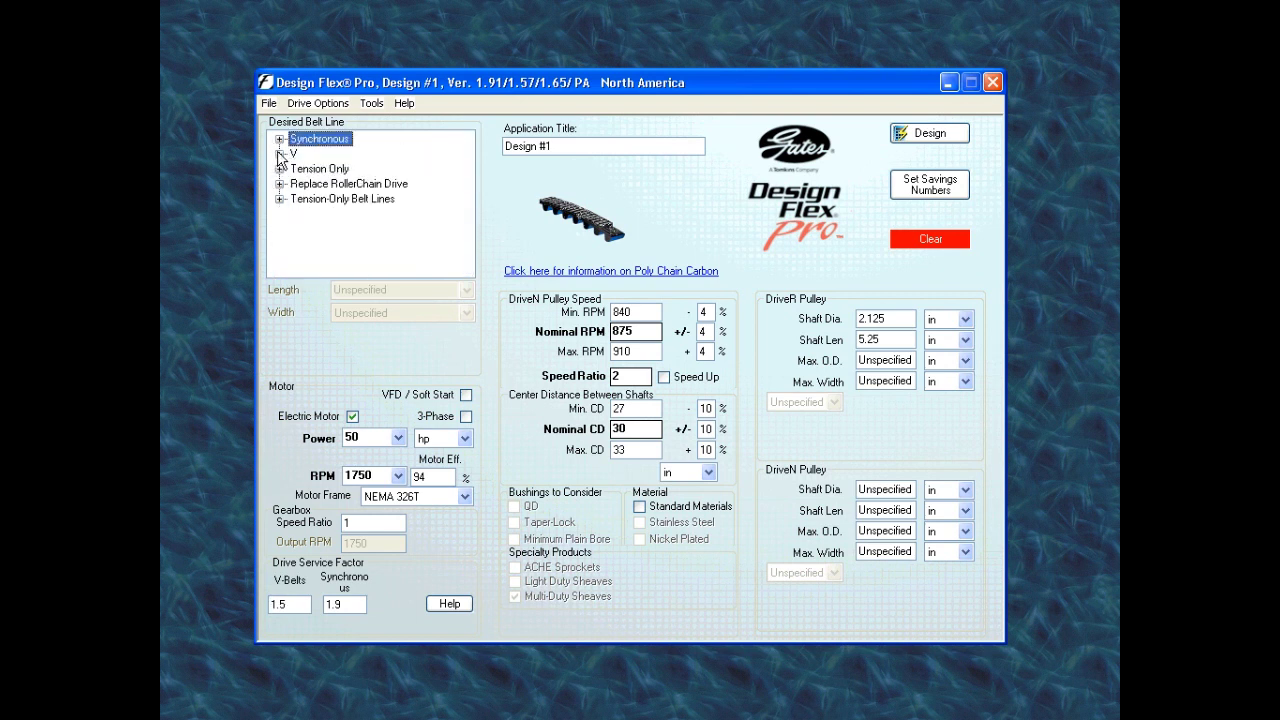
{"action": "left_click", "coordinate": [280, 155]}
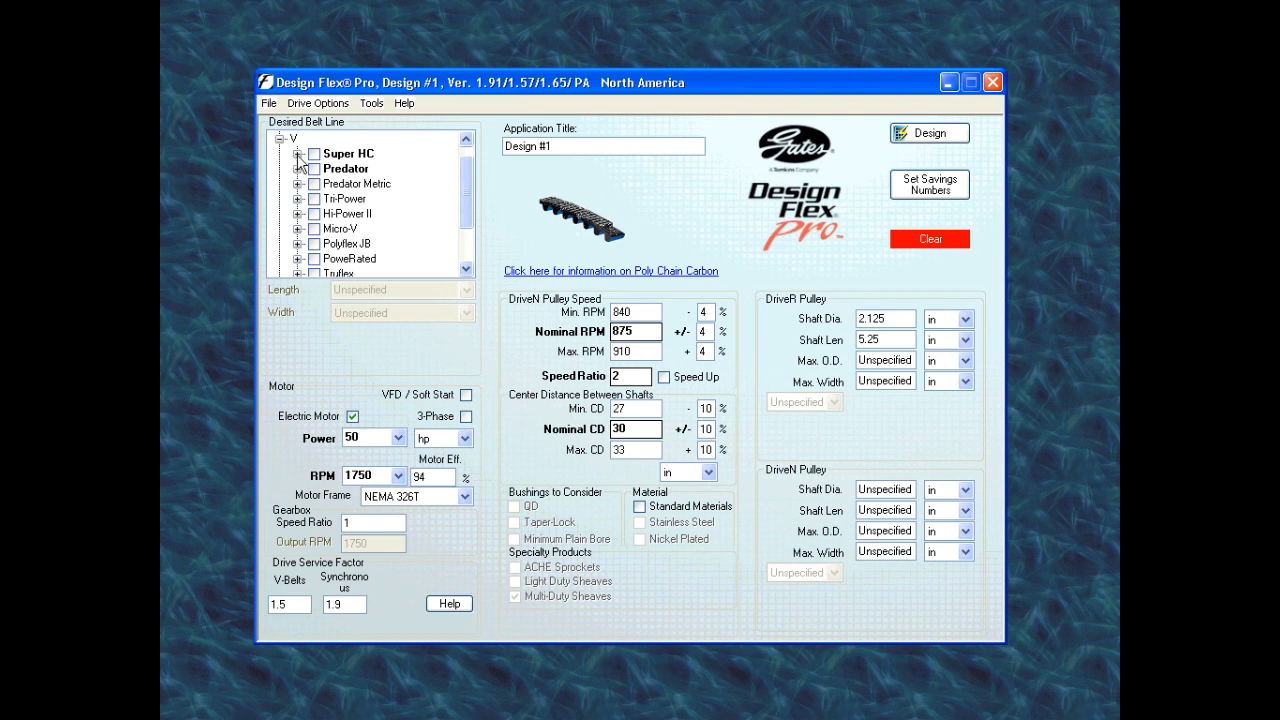
{"action": "left_click", "coordinate": [297, 154]}
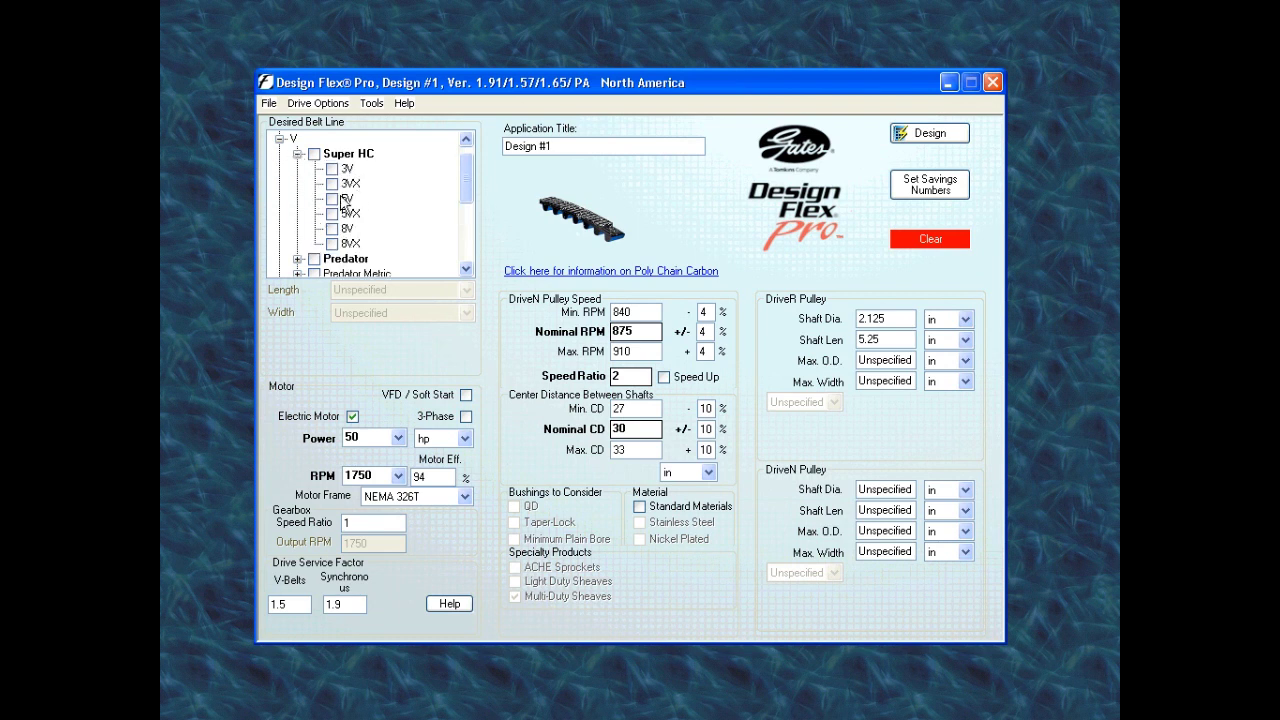
{"action": "left_click", "coordinate": [332, 214]}
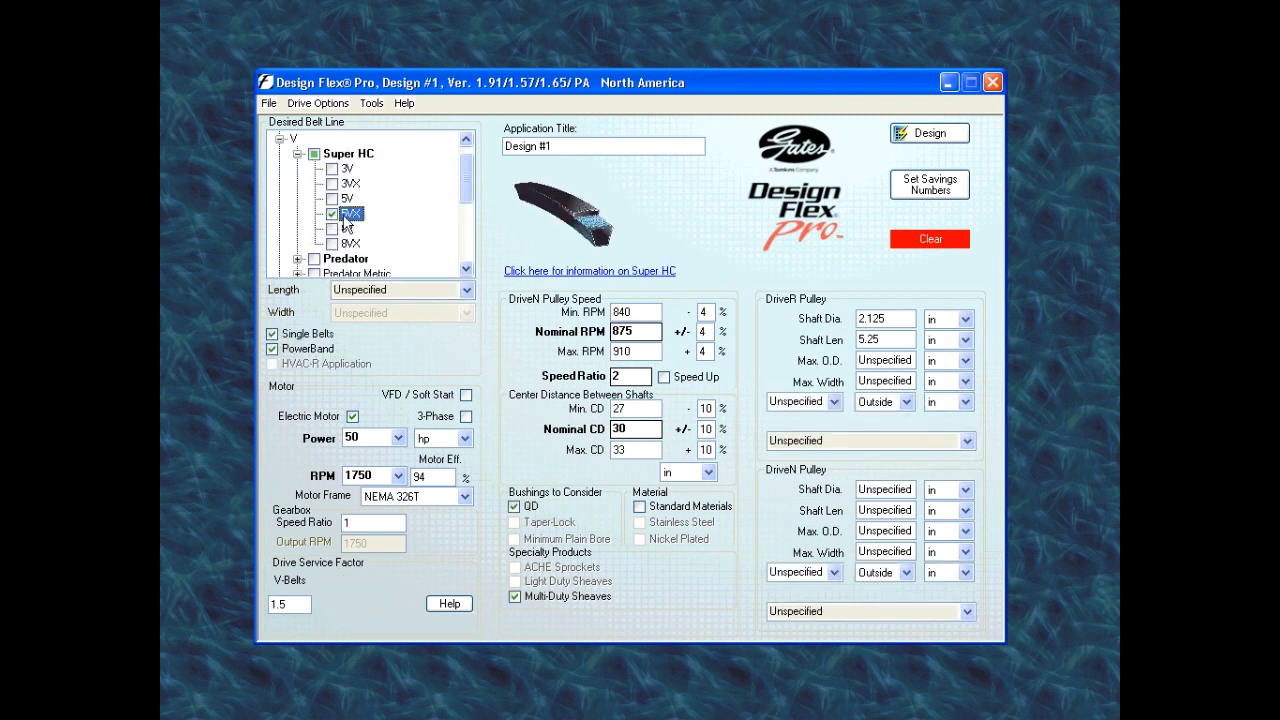
- Add Tri-Power BX belts and generate the 10 V-belt solutions
{"action": "left_click", "coordinate": [297, 154]}
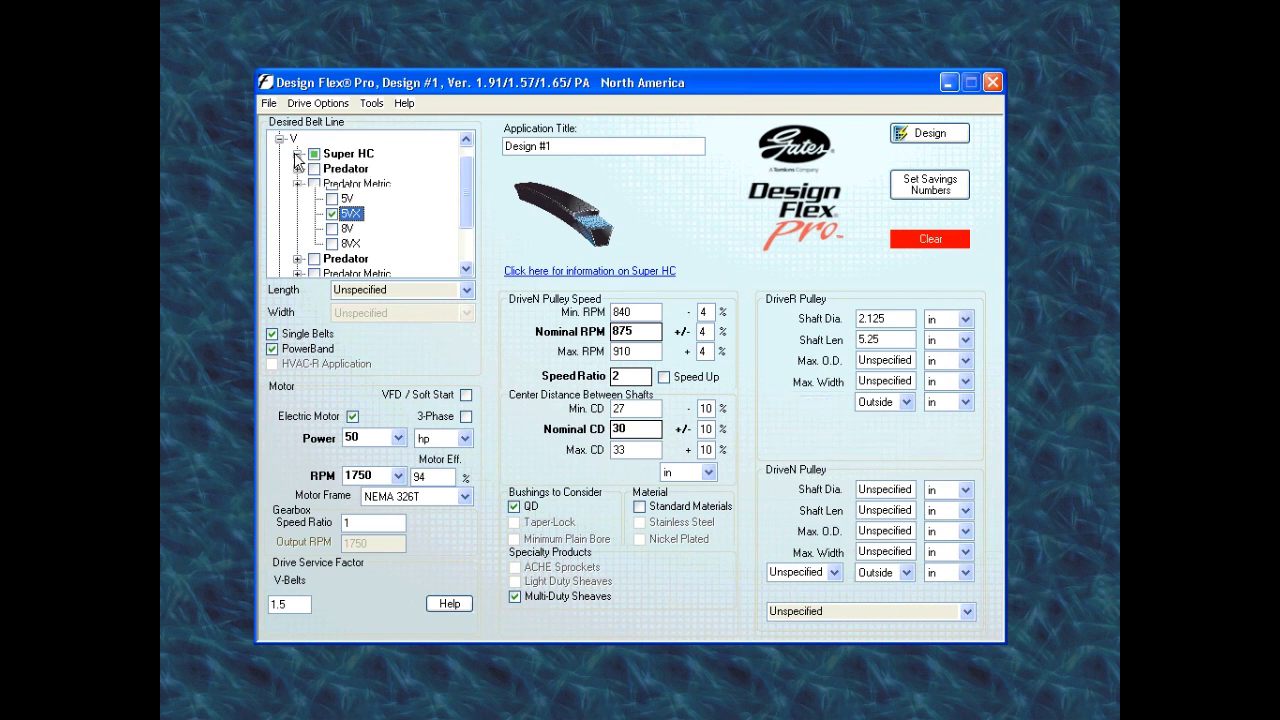
{"action": "left_click", "coordinate": [297, 199]}
{"action": "left_click", "coordinate": [333, 230]}
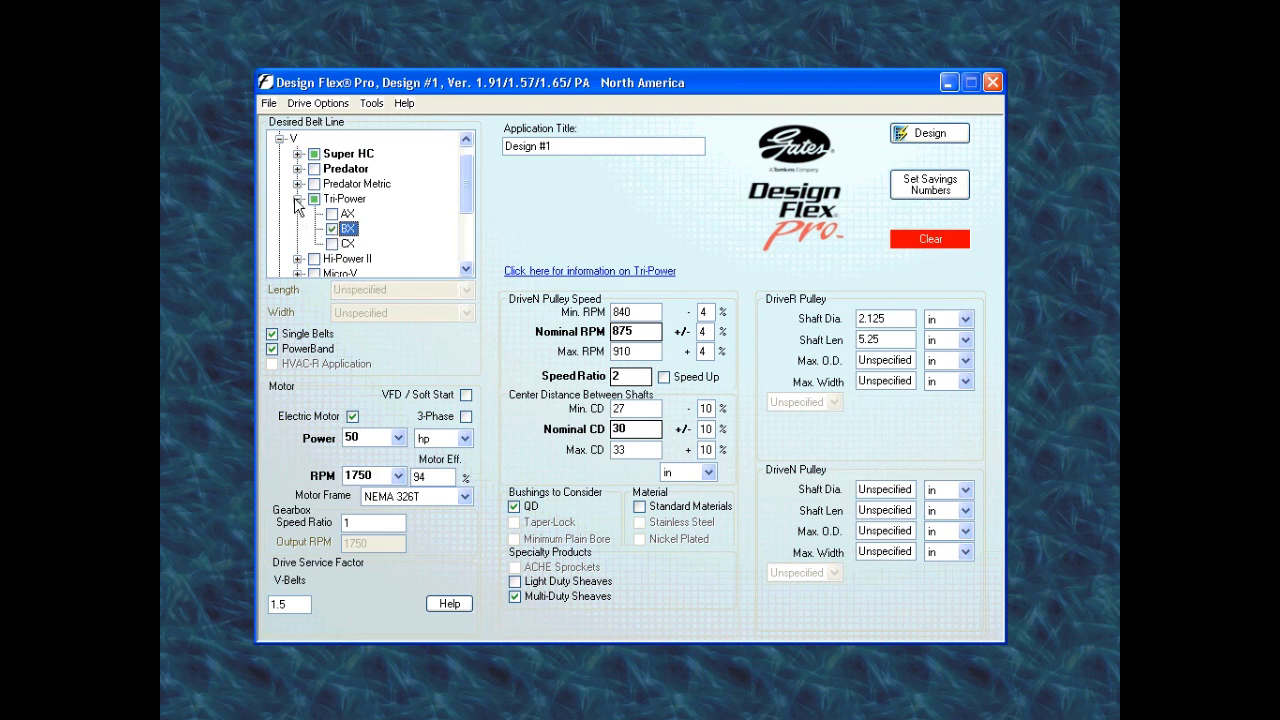
{"action": "left_click", "coordinate": [297, 199]}
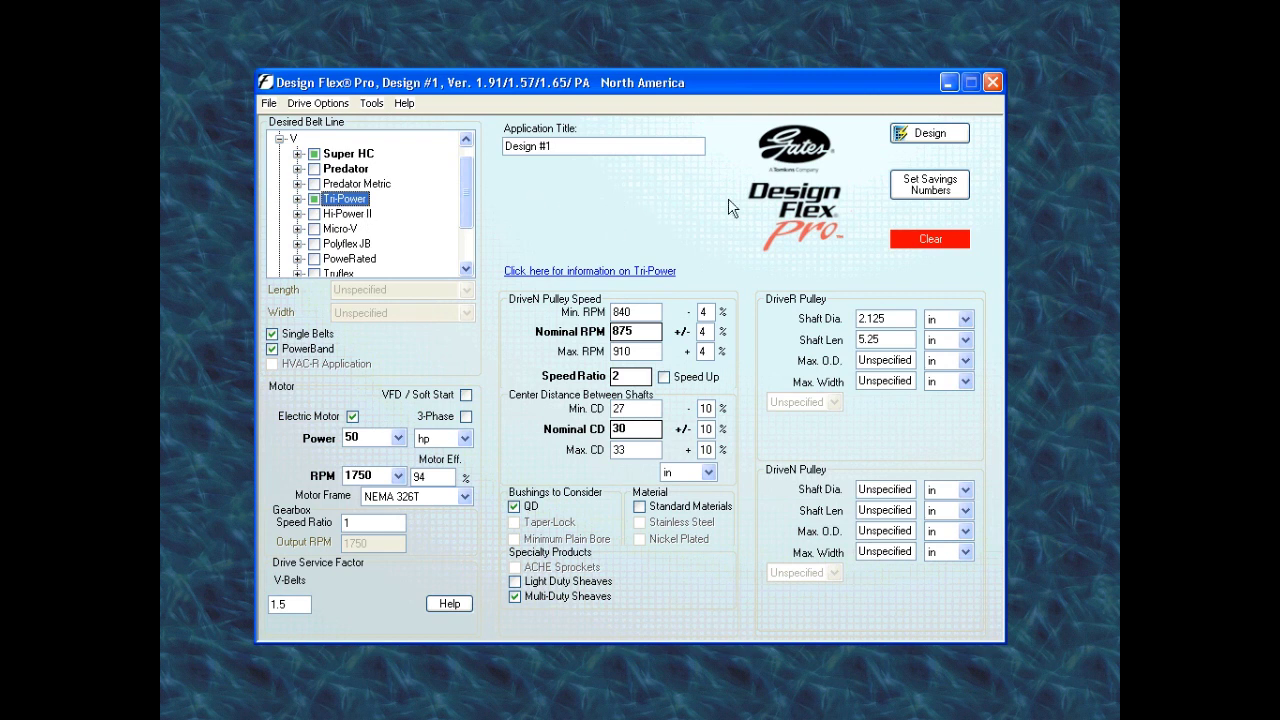
{"action": "left_click", "coordinate": [927, 138]}
{"action": "left_click", "coordinate": [927, 138]}
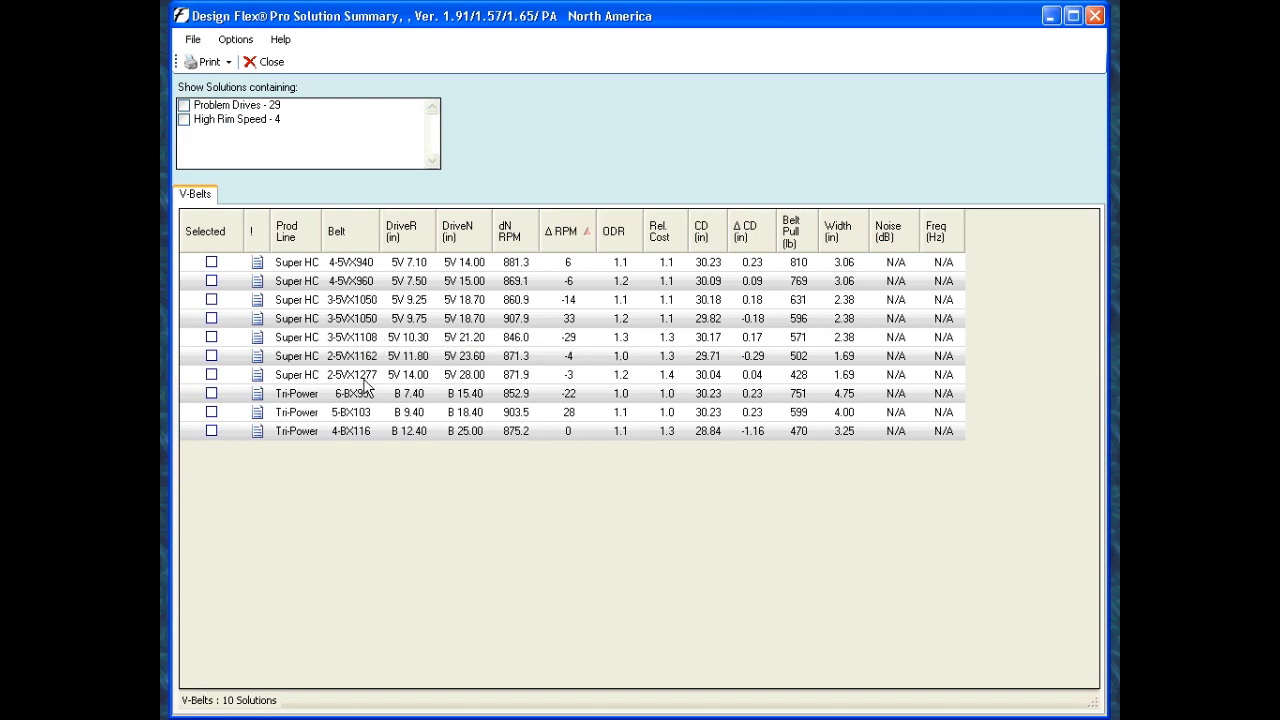
- Sort the V-belt list by ΔRPM, then open Drive #41's Tri-Power 4-BX116 report
{"action": "left_click", "coordinate": [352, 231]}
{"action": "left_click", "coordinate": [303, 233]}
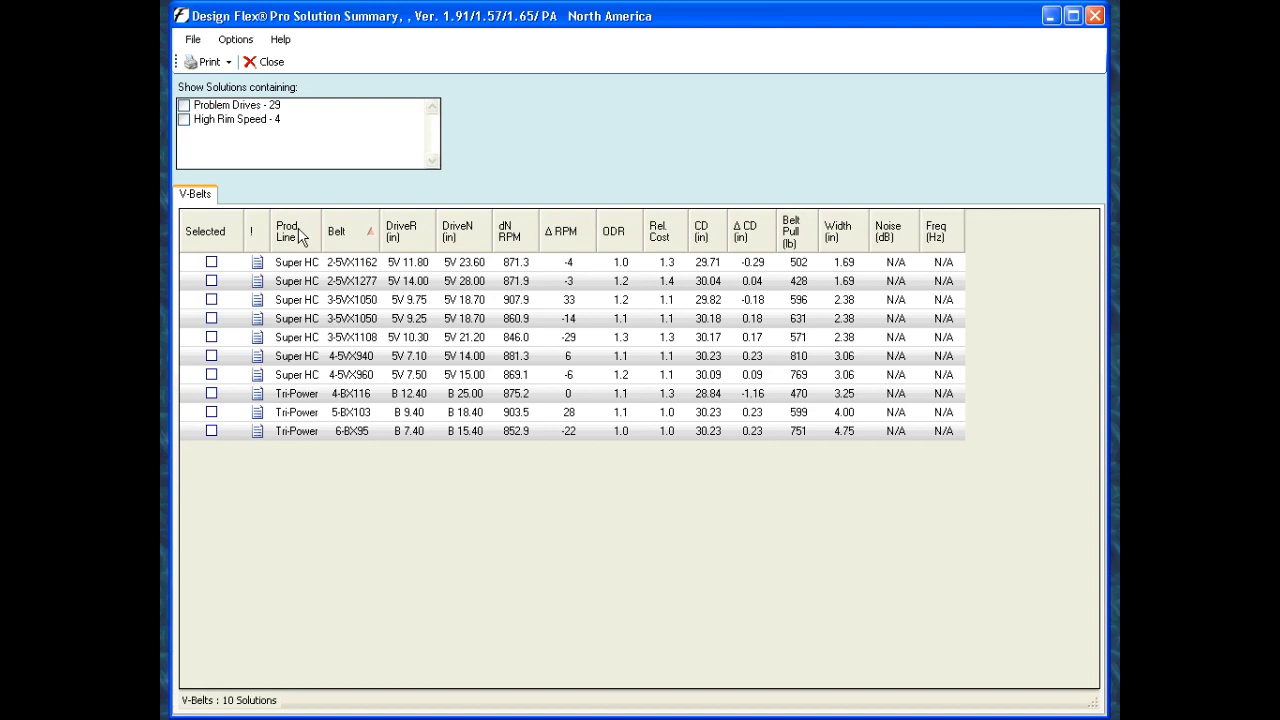
{"action": "left_click", "coordinate": [358, 232]}
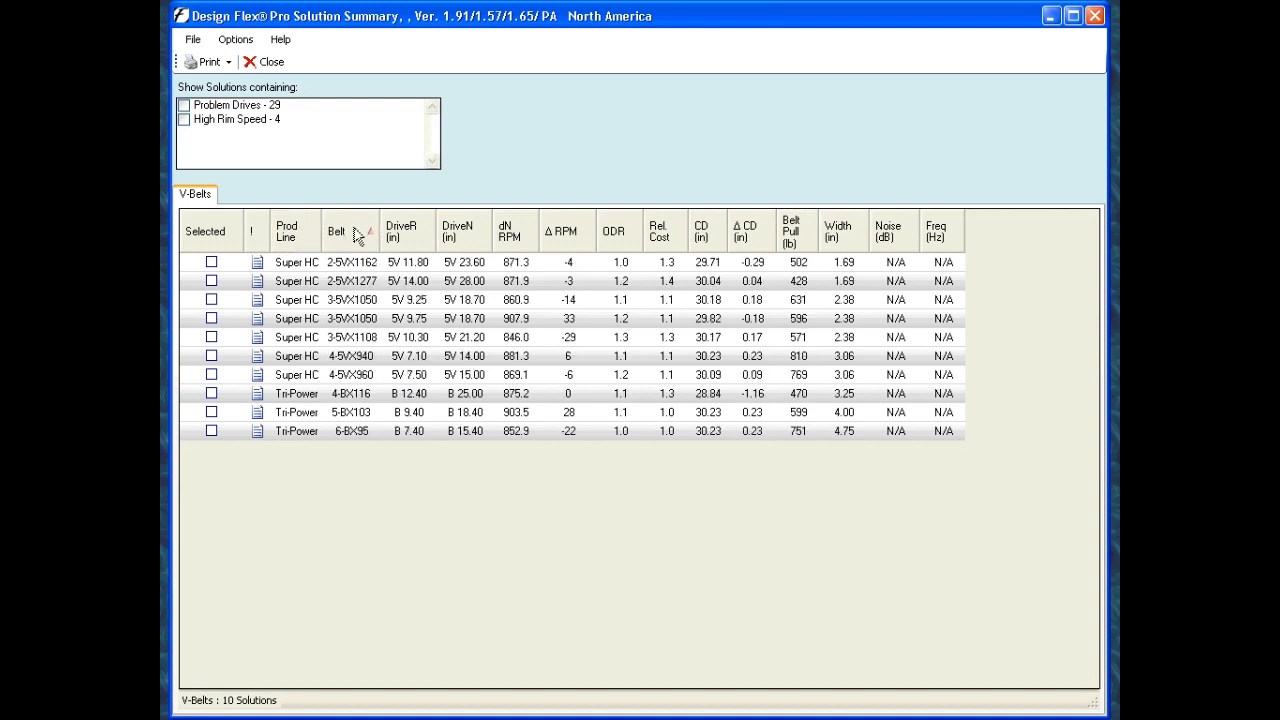
{"action": "left_click", "coordinate": [413, 233]}
{"action": "left_click", "coordinate": [453, 236]}
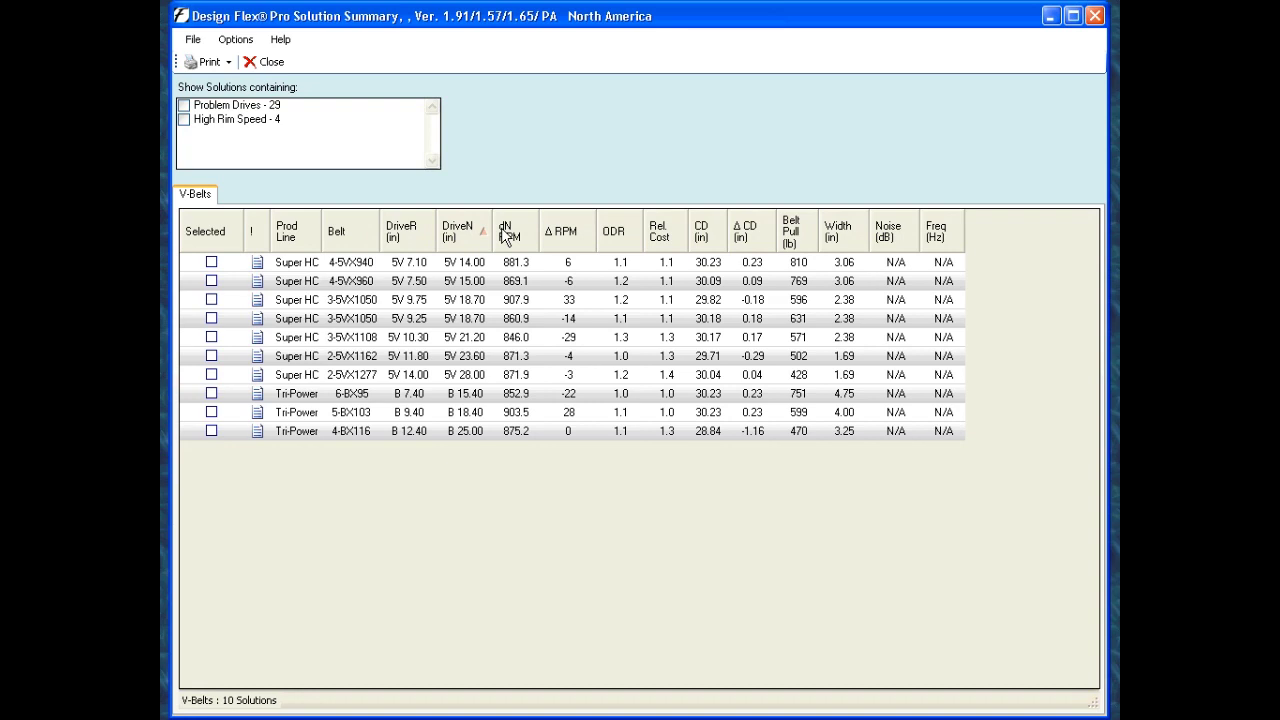
{"action": "left_click", "coordinate": [560, 233]}
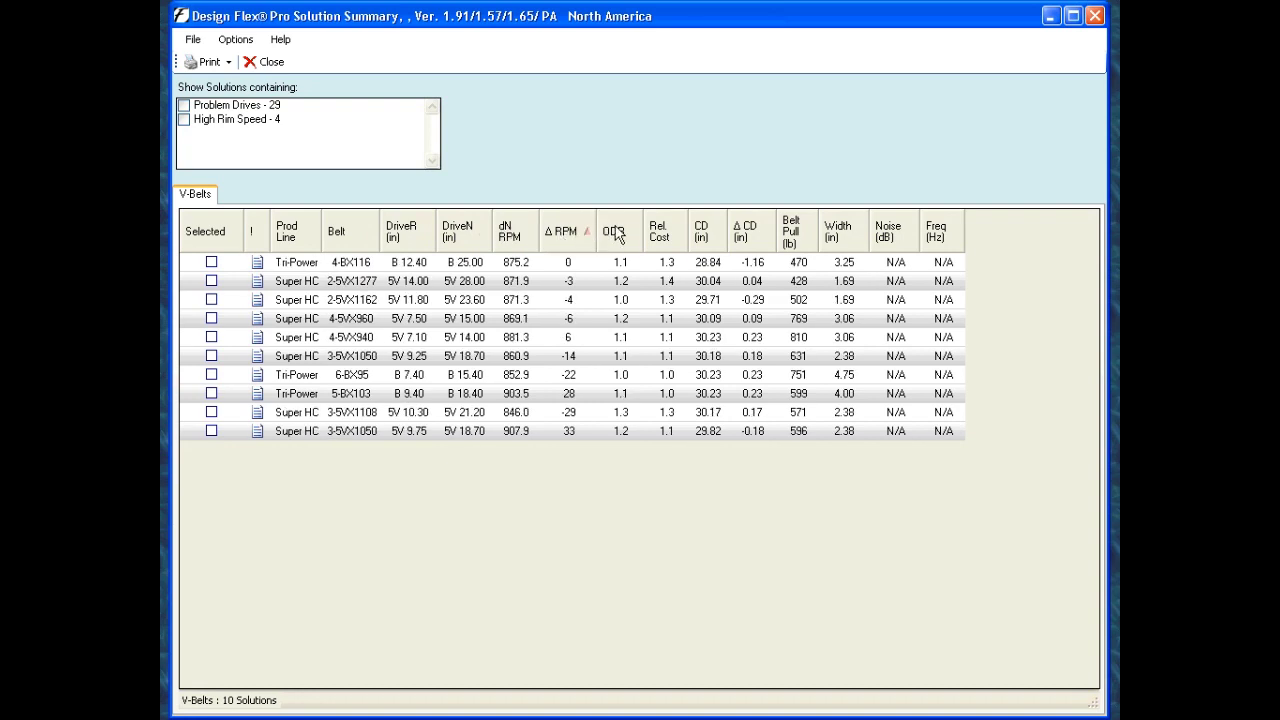
{"action": "left_click", "coordinate": [444, 266]}
{"action": "double_click", "coordinate": [443, 270]}
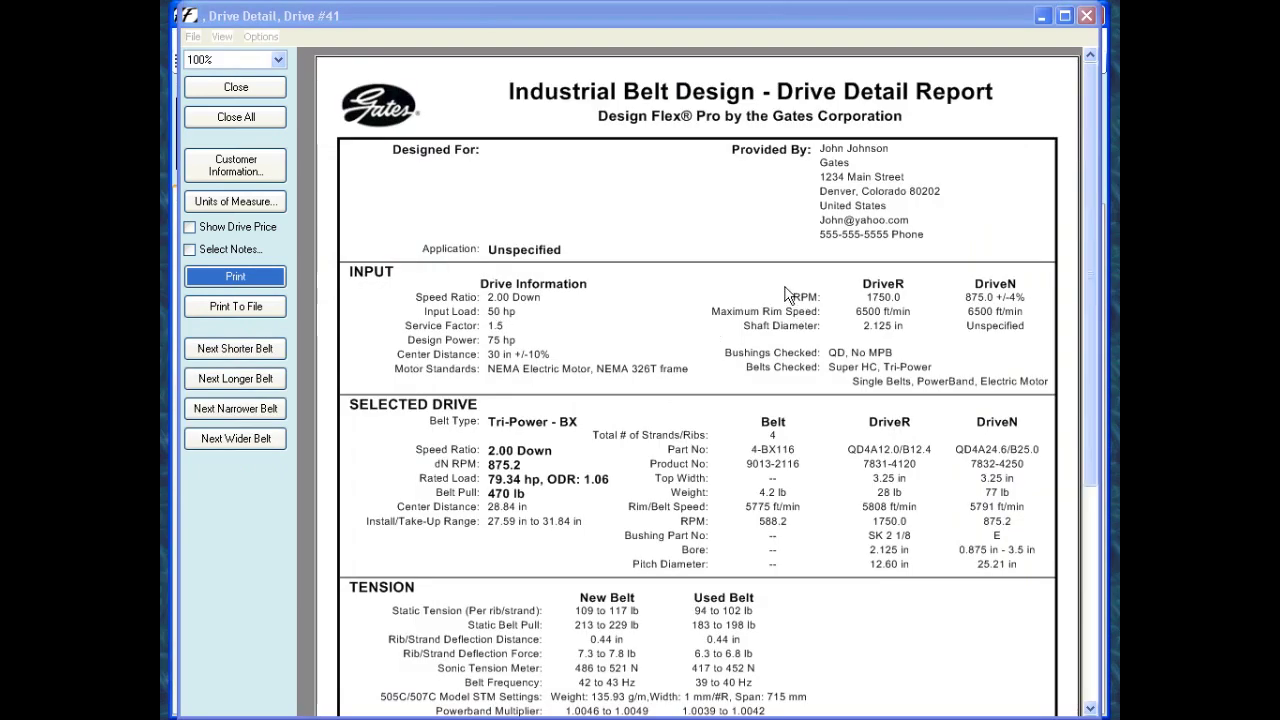
{"action": "left_click_drag", "start_coordinate": [1086, 188], "coordinate": [1086, 286]}
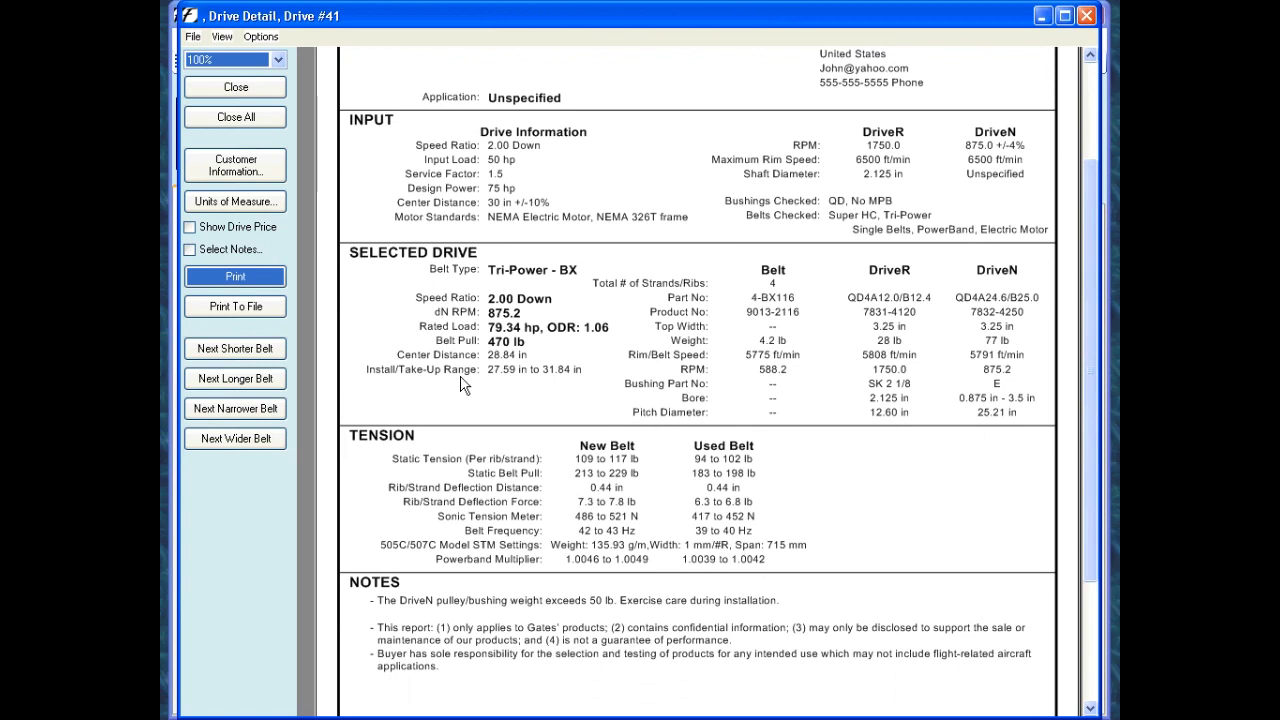